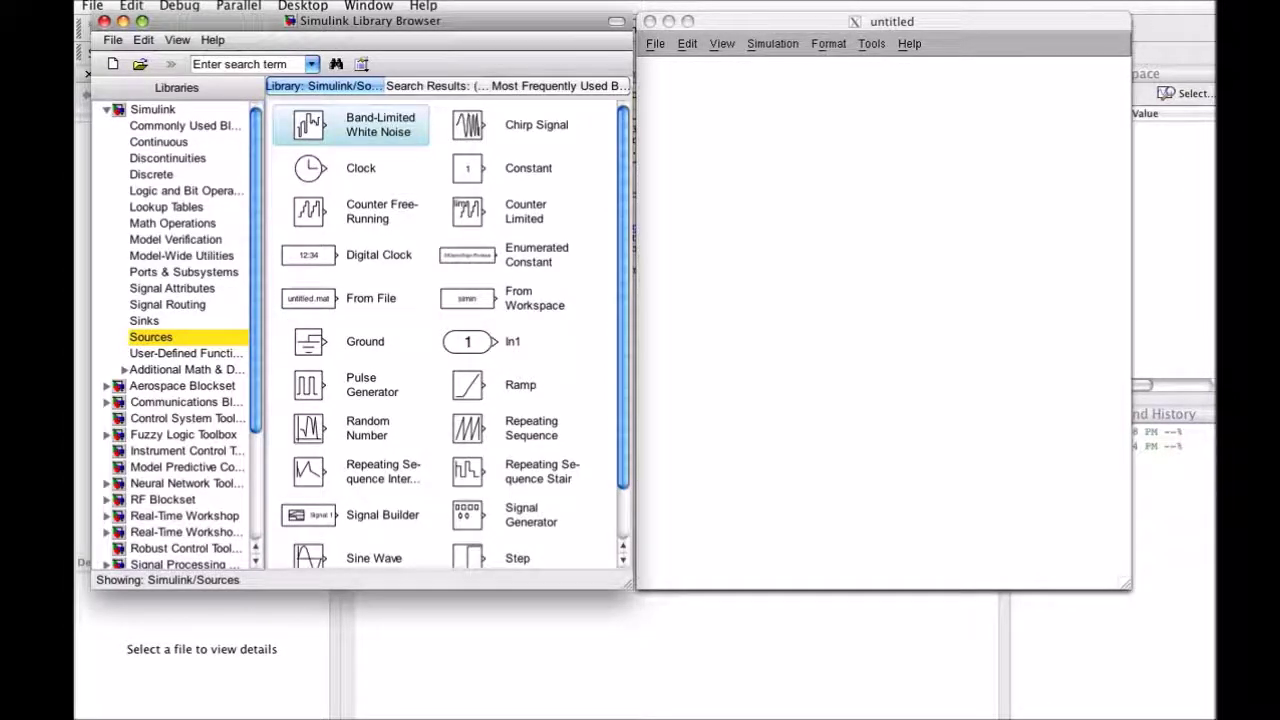
# Step: Add a Step block from the Simulink Sources library to the untitled model
pyautogui.scroll(-2, 310, 470)
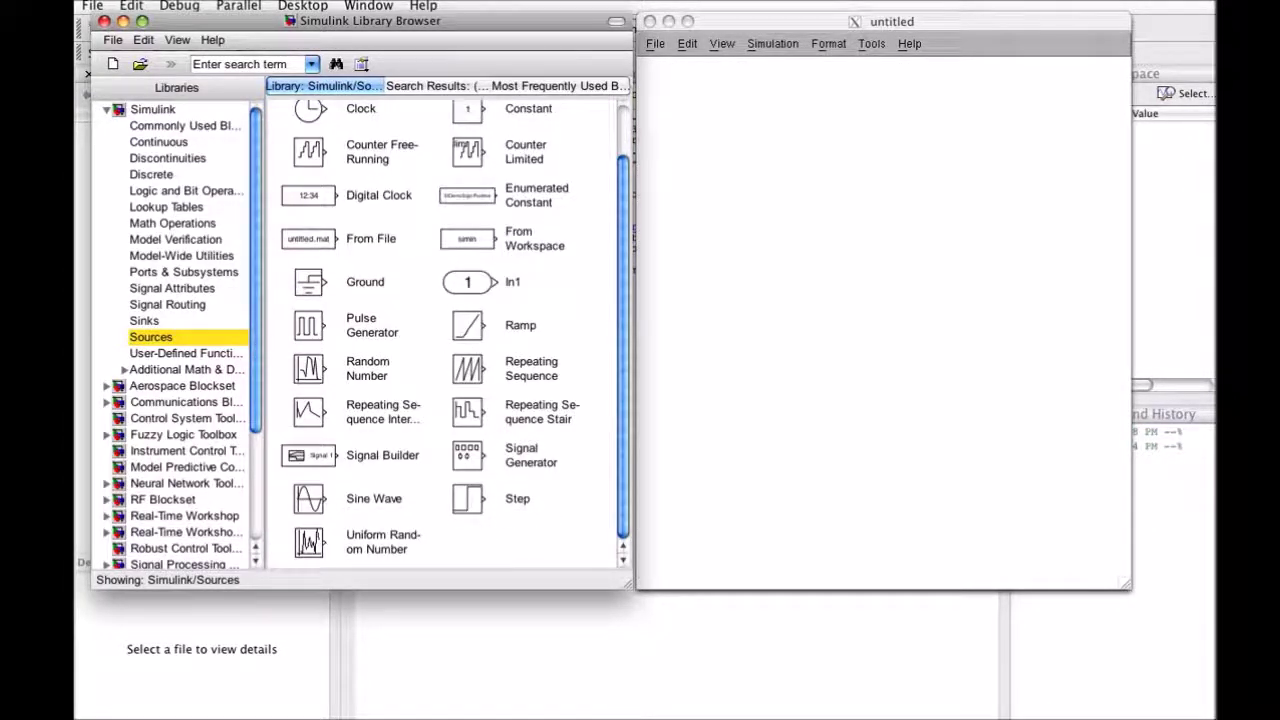
pyautogui.click(468, 499)
pyautogui.moveTo(468, 499); pyautogui.dragTo(760, 280)
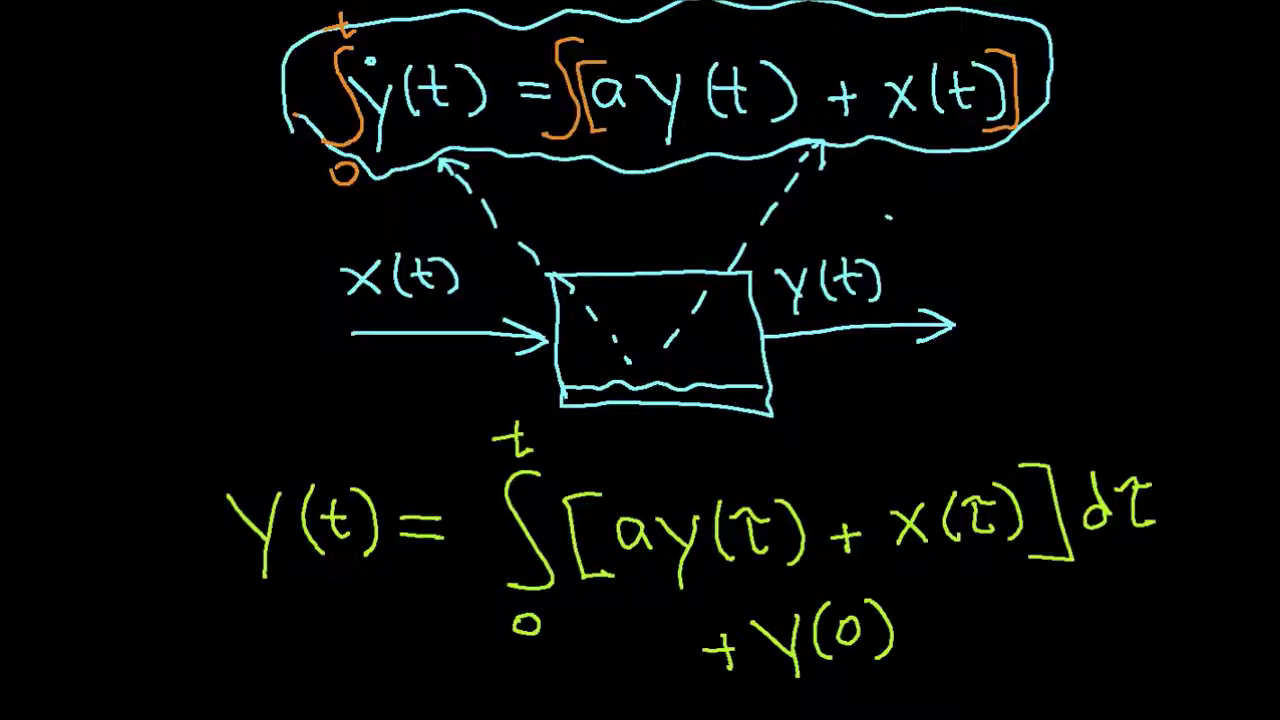
# Step: Underline y(t), the integral's lower limit 0 and the integrand ay(τ) + x(τ) in the handwritten equation
pyautogui.moveTo(243, 598); pyautogui.dragTo(370, 594)
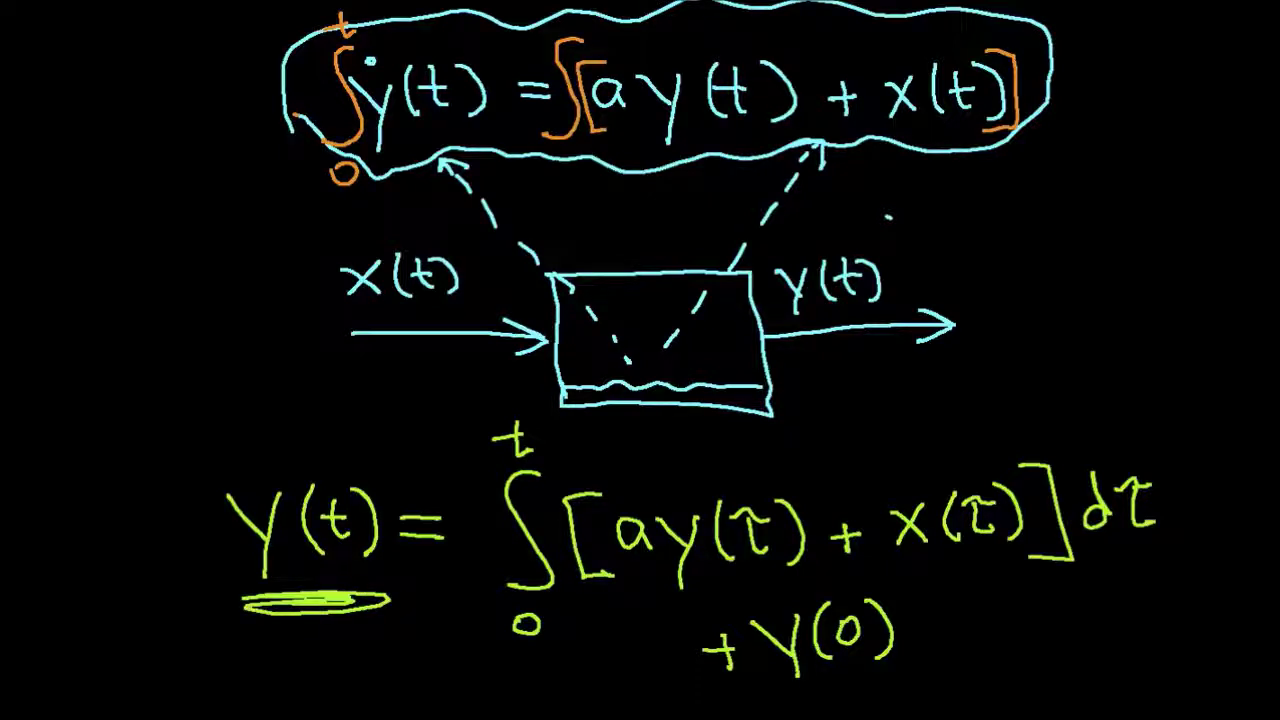
pyautogui.moveTo(256, 598)
pyautogui.mouseDown()
pyautogui.moveTo(378, 592)
pyautogui.moveTo(284, 606)
pyautogui.moveTo(366, 604)
pyautogui.mouseUp()
pyautogui.moveTo(490, 652); pyautogui.dragTo(558, 651)
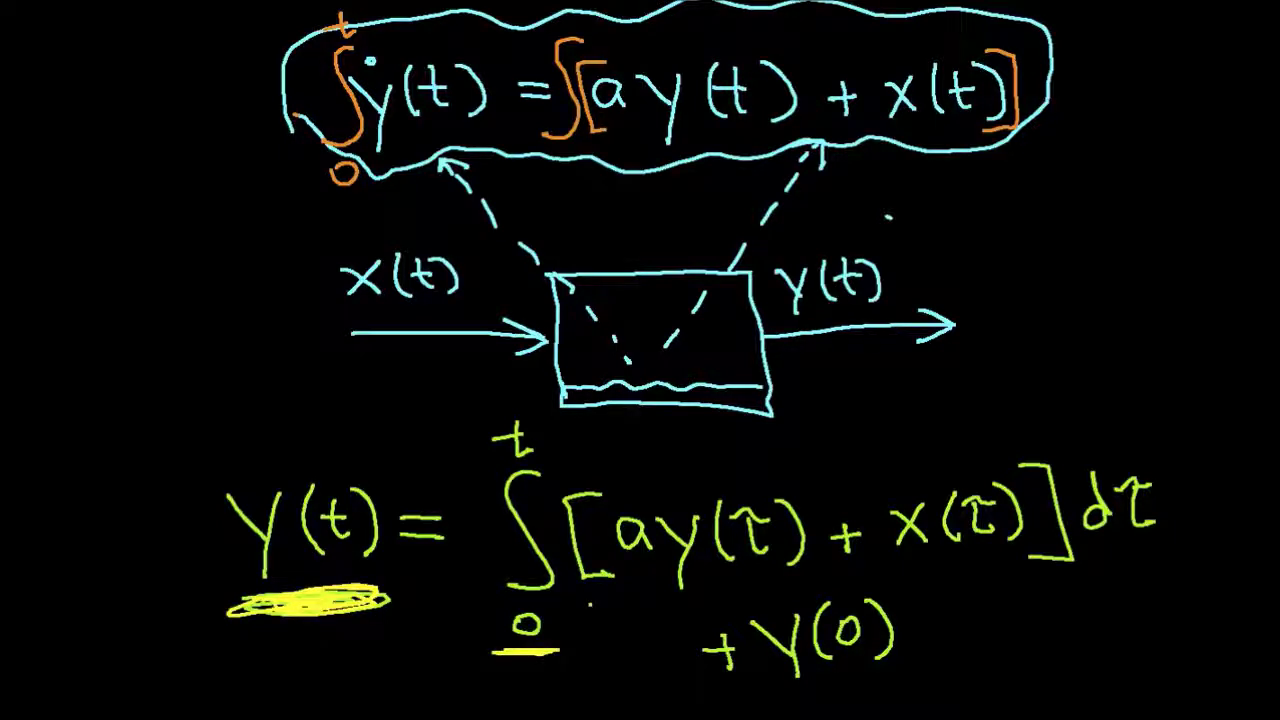
pyautogui.moveTo(592, 605); pyautogui.dragTo(1008, 574)
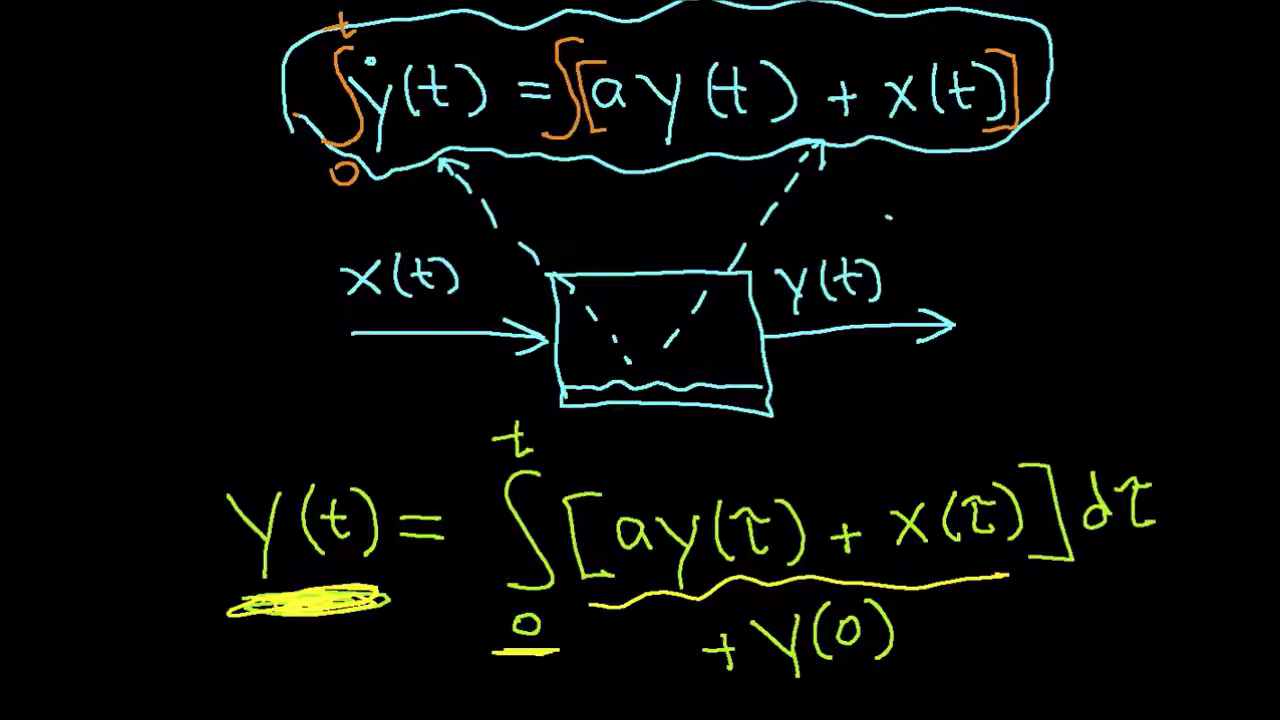
# Step: Switch back to Simulink and place an Integrator block from the Continuous library below and well right of the Step block
pyautogui.press('super+Tab')
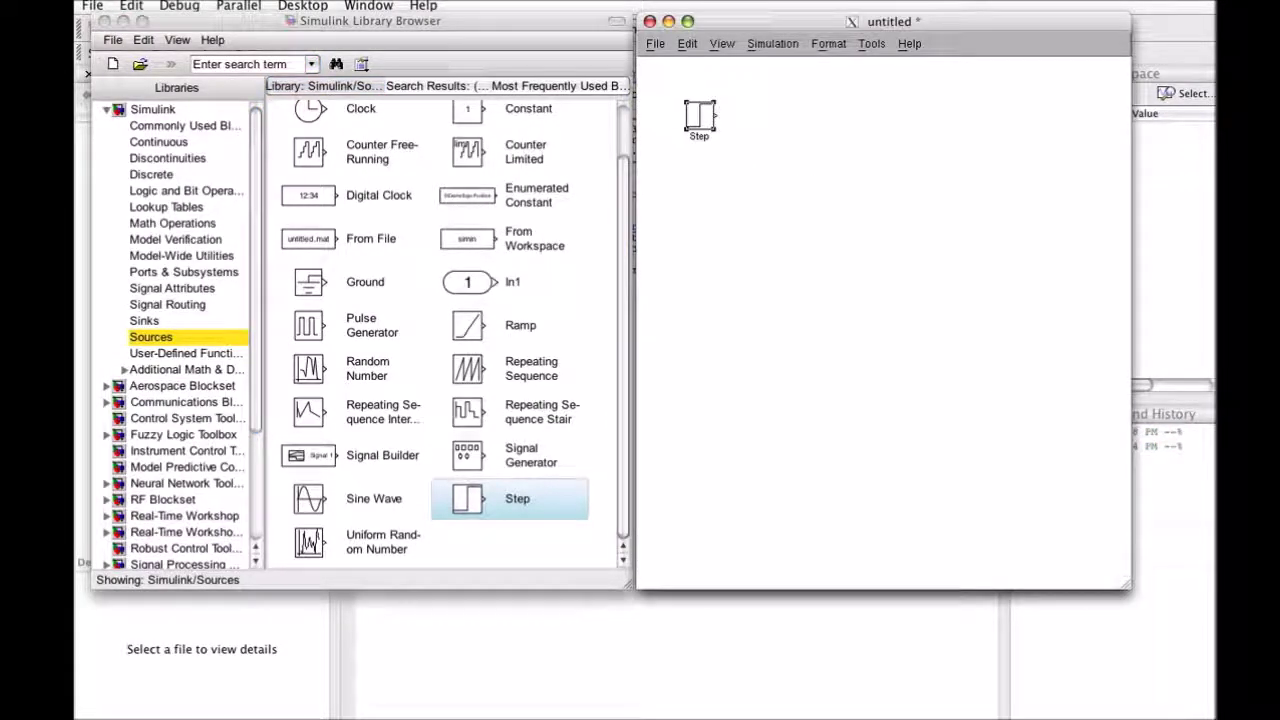
pyautogui.click(158, 142)
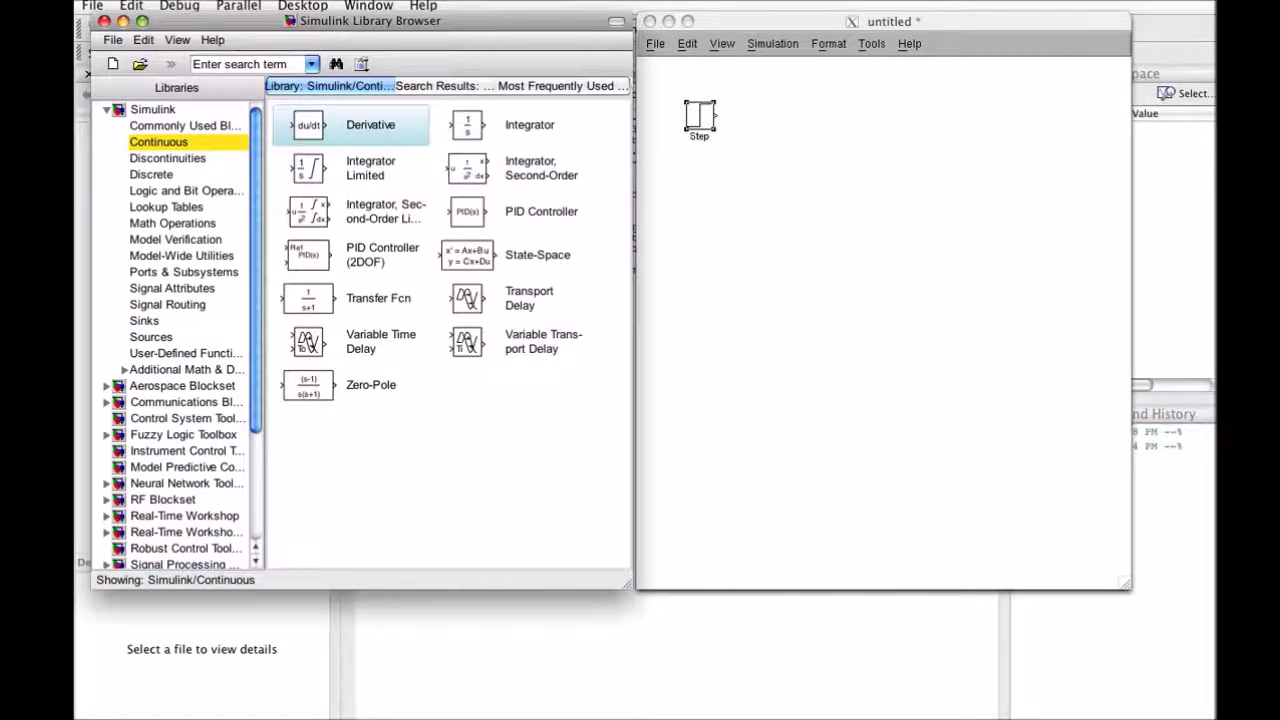
pyautogui.click(468, 125)
pyautogui.moveTo(468, 125); pyautogui.dragTo(795, 118)
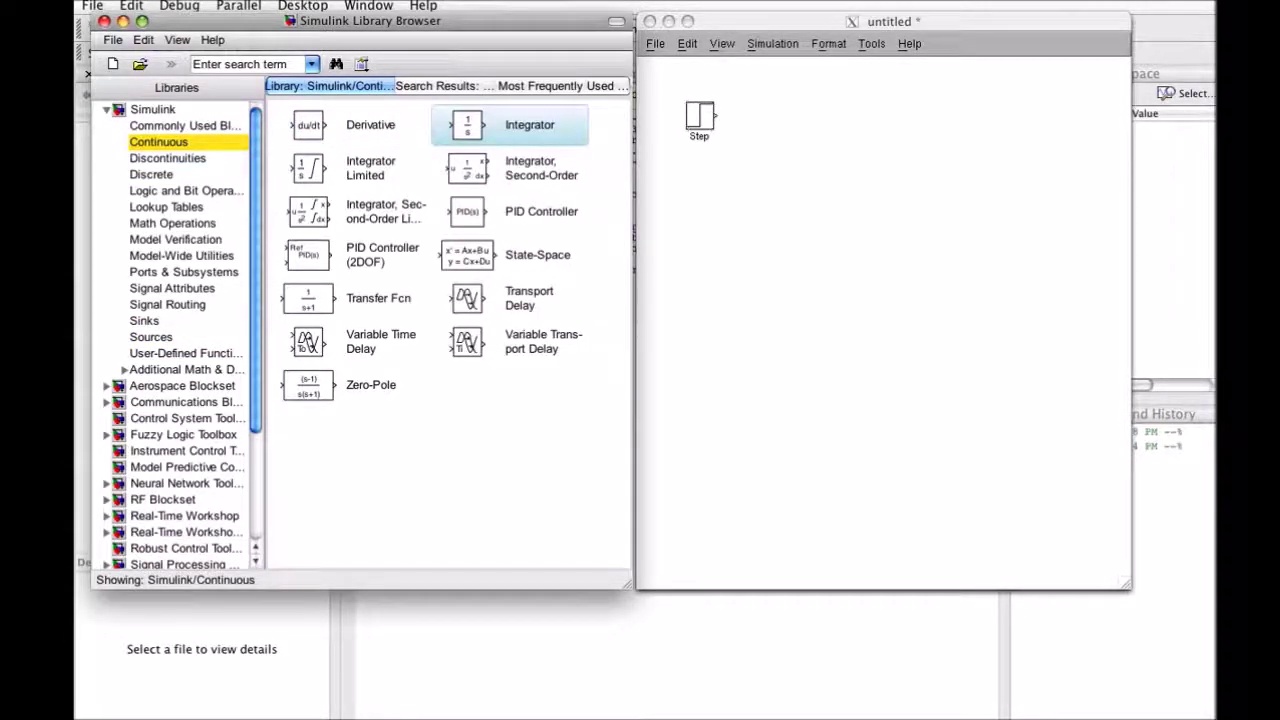
pyautogui.moveTo(468, 125); pyautogui.dragTo(921, 229)
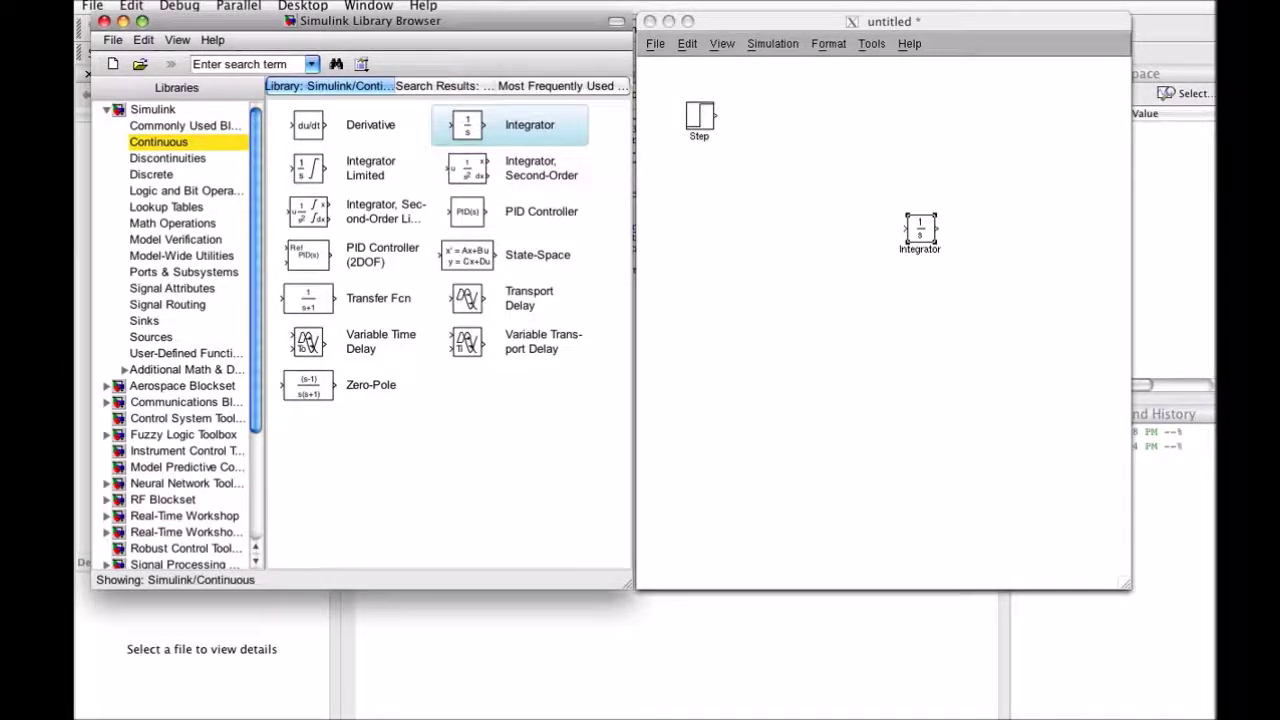
pyautogui.click(920, 229)
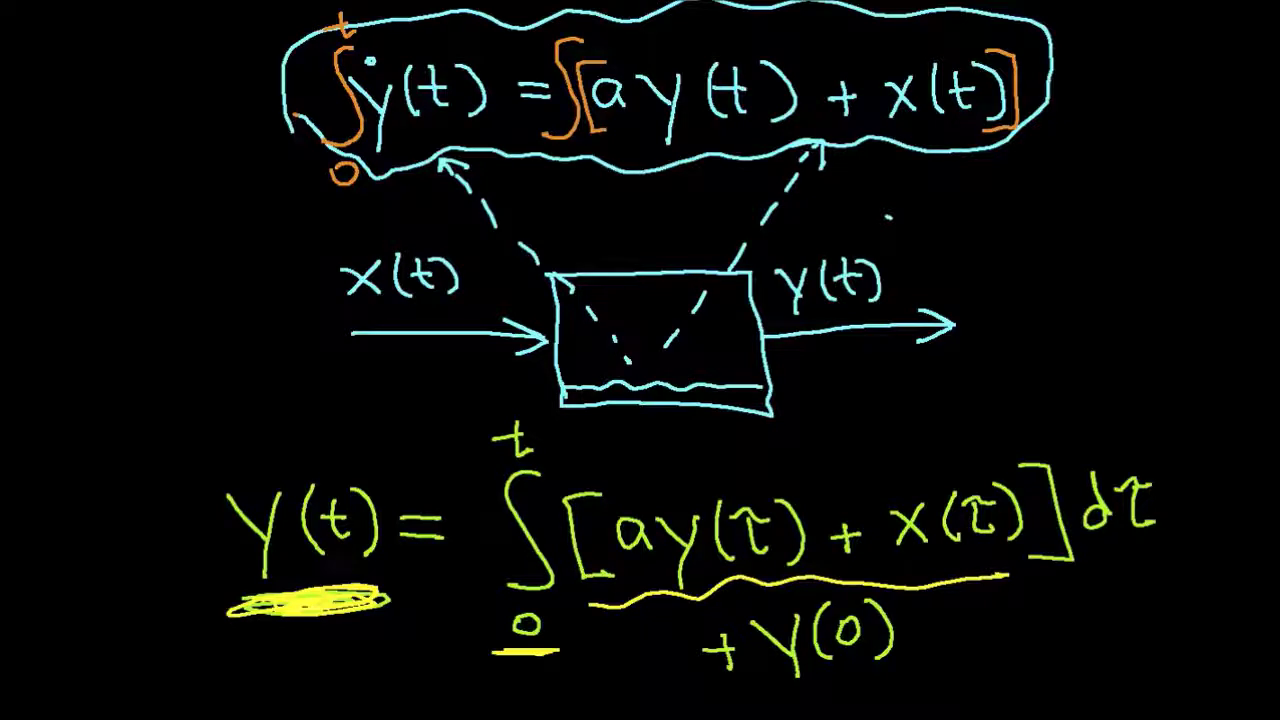
# Step: Underline the integrand again on the handwritten equation and mark its ay(τ) and x(τ) terms
pyautogui.moveTo(592, 600); pyautogui.dragTo(992, 576)
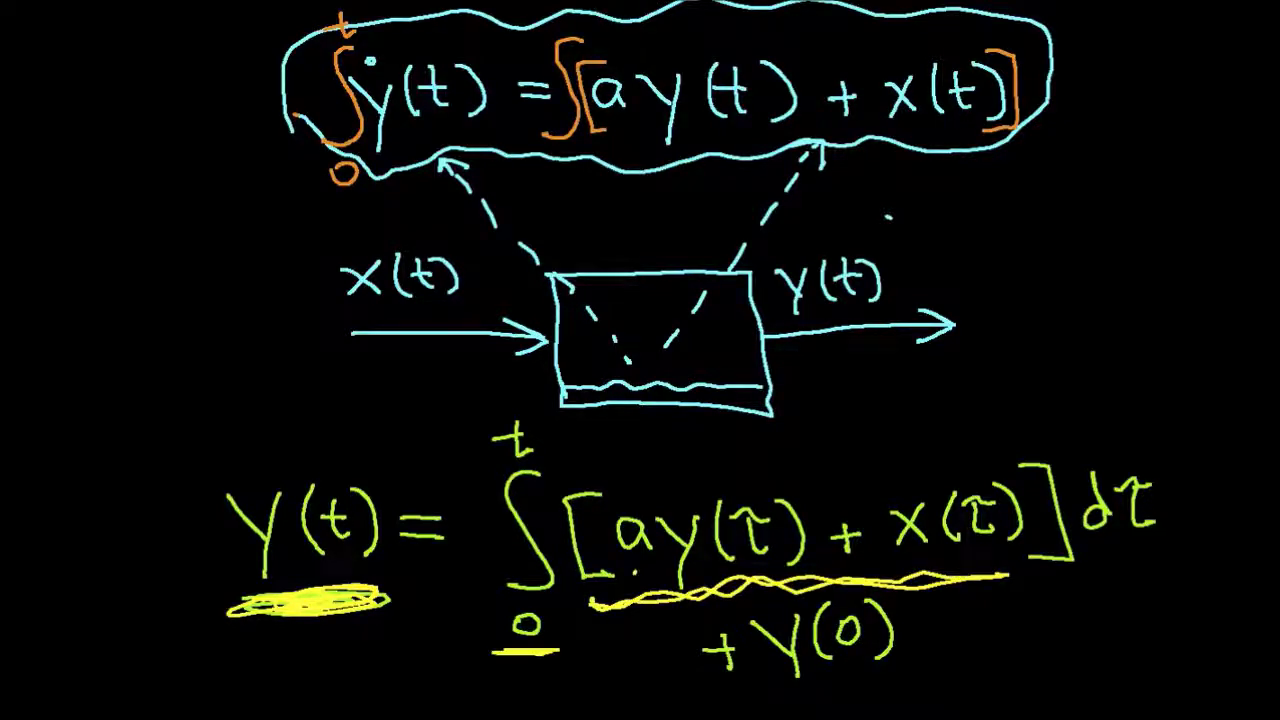
pyautogui.moveTo(632, 570); pyautogui.dragTo(648, 630)
pyautogui.moveTo(636, 572)
pyautogui.mouseDown()
pyautogui.moveTo(626, 596)
pyautogui.moveTo(720, 593)
pyautogui.moveTo(722, 611)
pyautogui.mouseUp()
pyautogui.moveTo(716, 577)
pyautogui.mouseDown()
pyautogui.moveTo(707, 591)
pyautogui.moveTo(732, 591)
pyautogui.mouseUp()
pyautogui.moveTo(940, 554)
pyautogui.mouseDown()
pyautogui.moveTo(948, 593)
pyautogui.moveTo(940, 551)
pyautogui.moveTo(958, 566)
pyautogui.mouseUp()
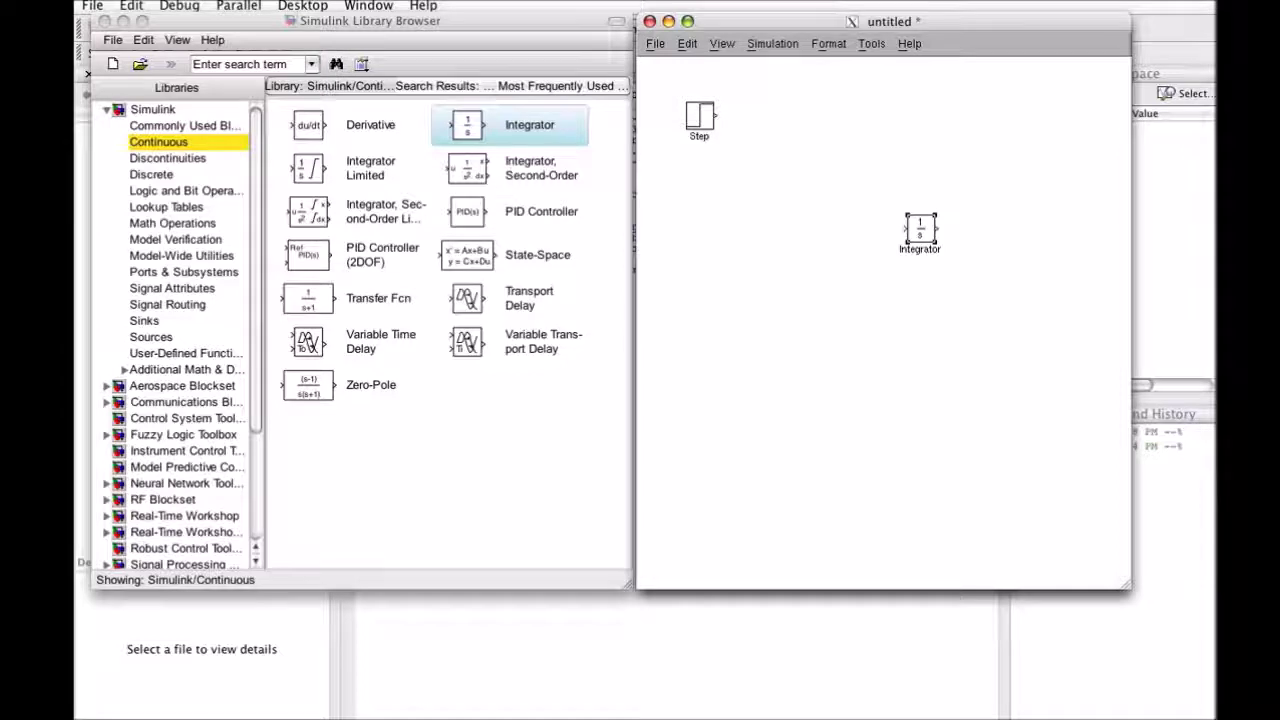
# Step: Add a Gain block from the Math Operations library to the left of the Integrator
pyautogui.click(185, 126)
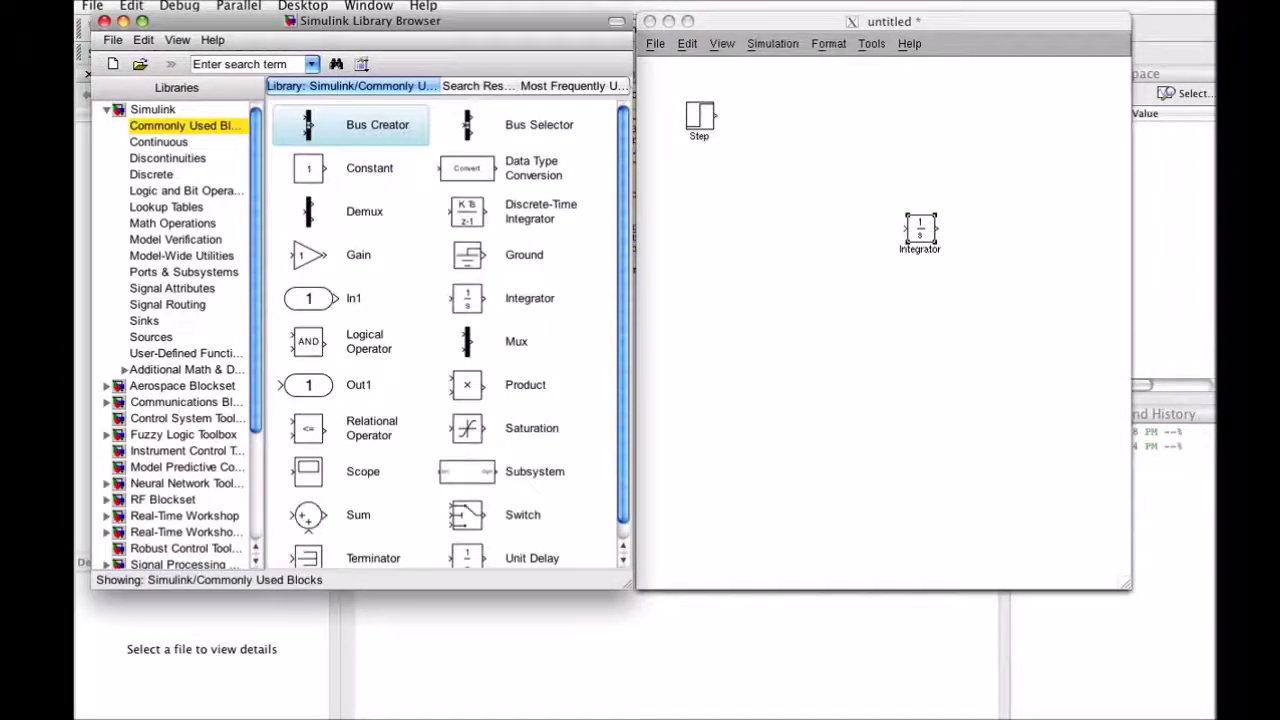
pyautogui.click(173, 223)
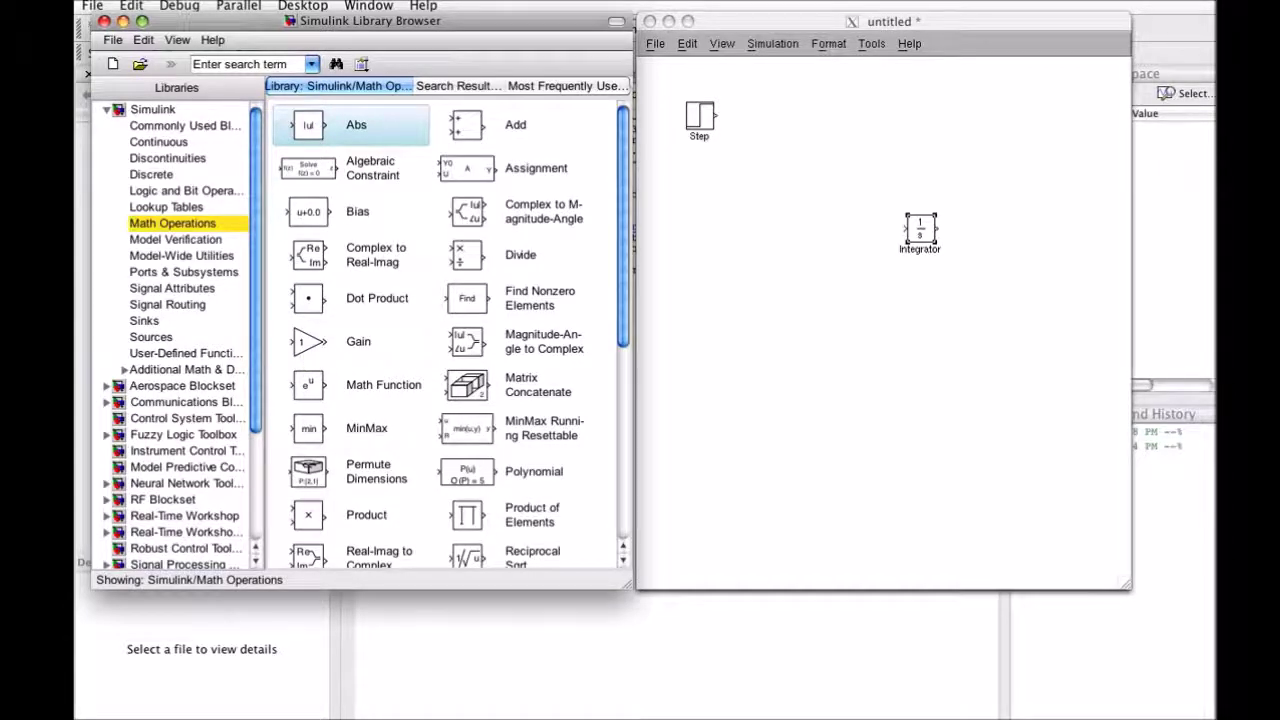
pyautogui.click(307, 343)
pyautogui.moveTo(307, 343); pyautogui.dragTo(821, 225)
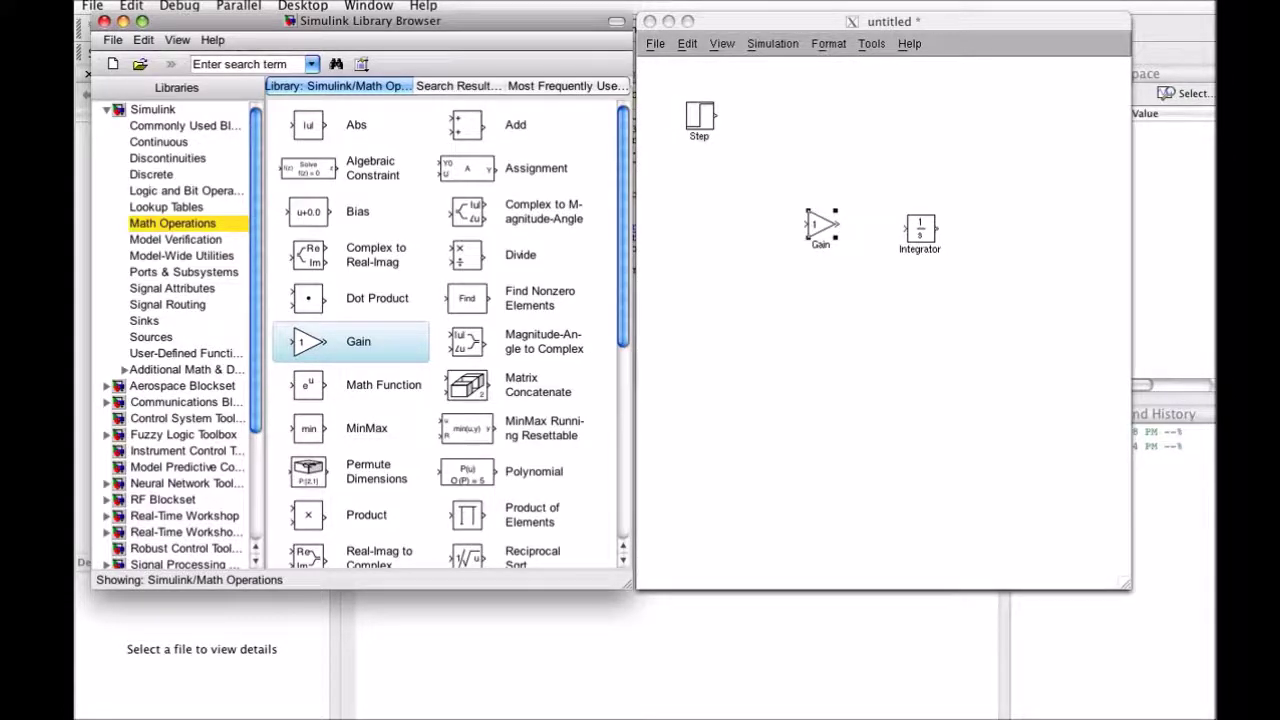
# Step: Start a short output line from the Gain and route the Integrator's output over the blocks to the Gain's input
pyautogui.click(838, 225)
pyautogui.moveTo(838, 225)
pyautogui.mouseDown()
pyautogui.moveTo(895, 229)
pyautogui.moveTo(849, 218)
pyautogui.mouseUp()
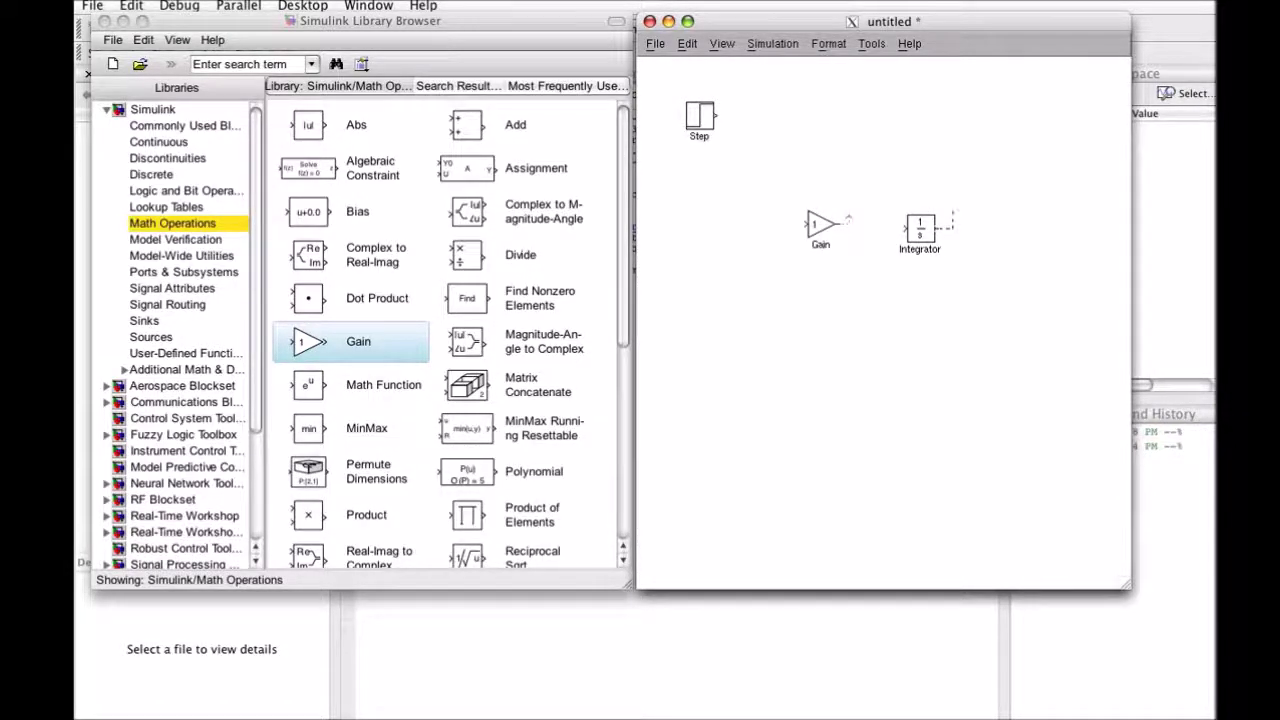
pyautogui.moveTo(952, 175); pyautogui.dragTo(803, 223)
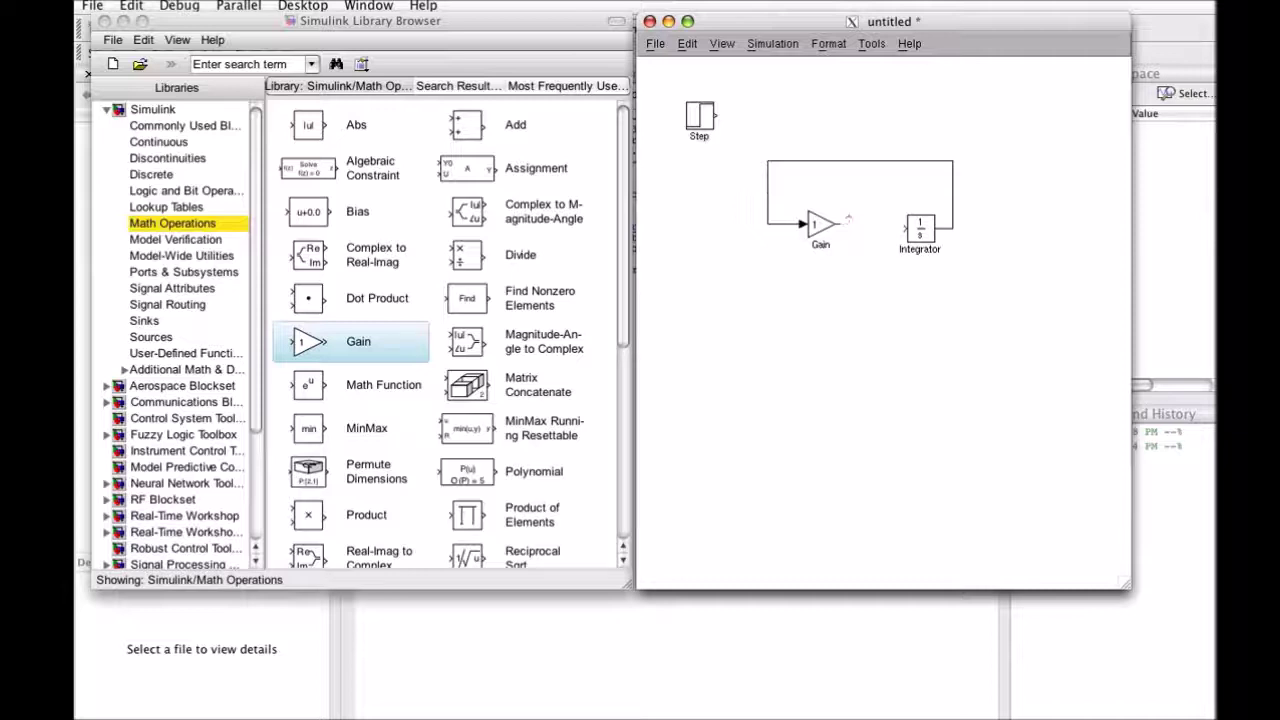
# Step: Set the Gain block's gain to 2
pyautogui.click(846, 220)
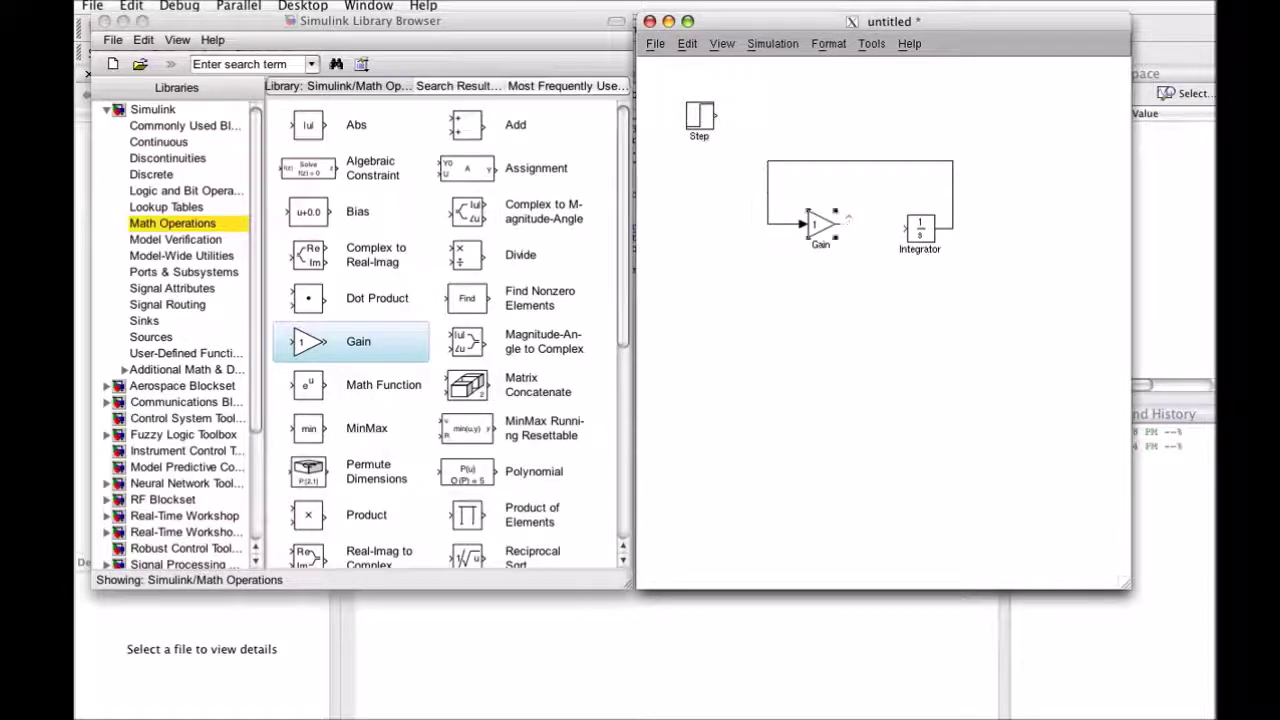
pyautogui.doubleClick(848, 218)
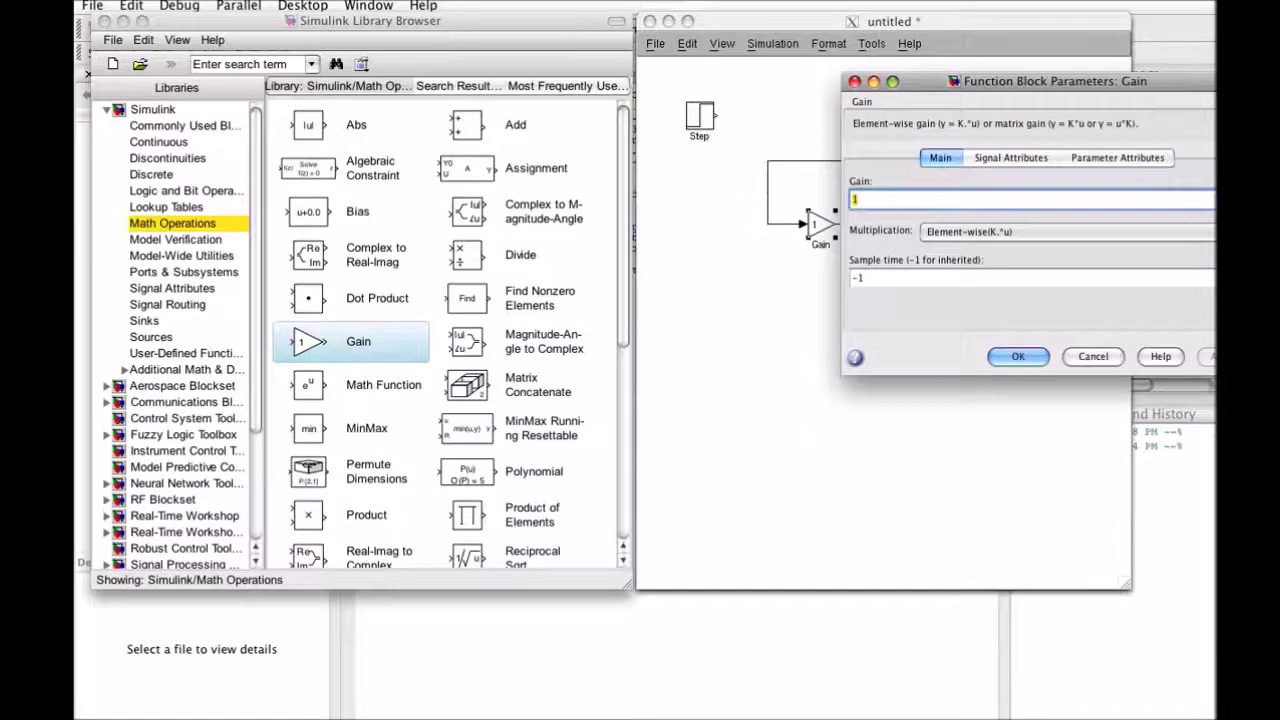
pyautogui.press('BackSpace')
pyautogui.write('2')
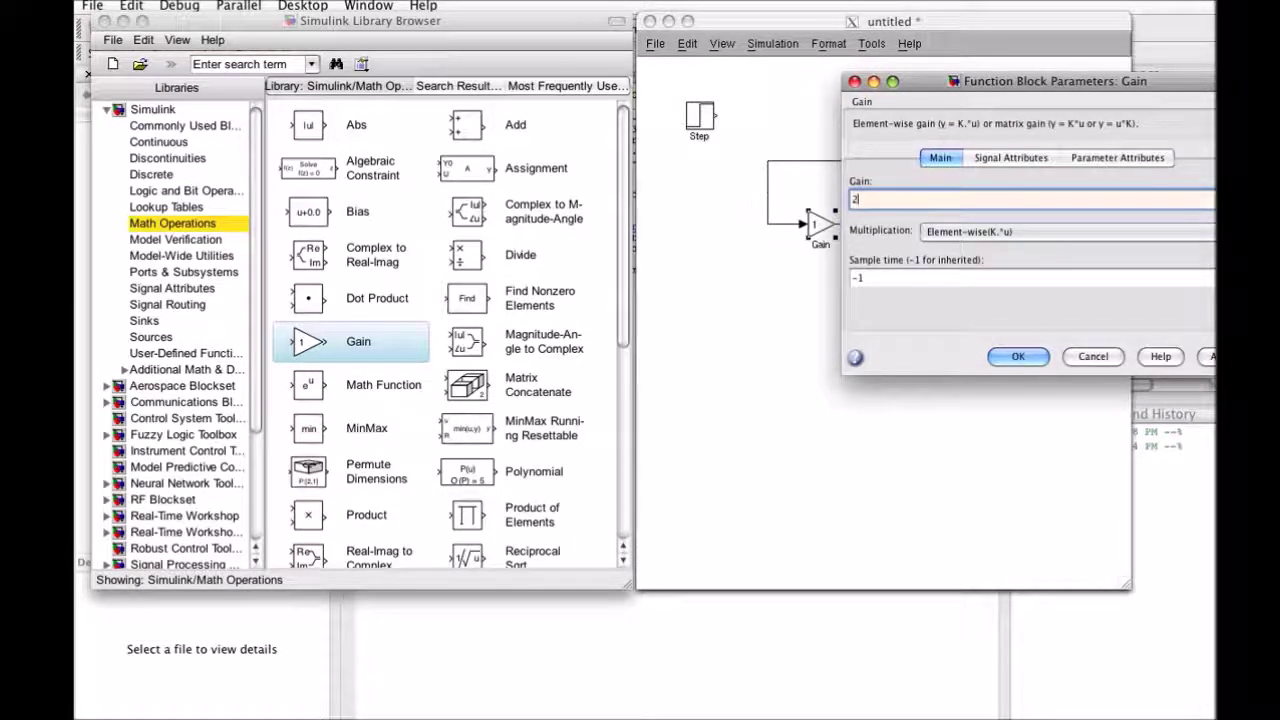
pyautogui.press('Return')
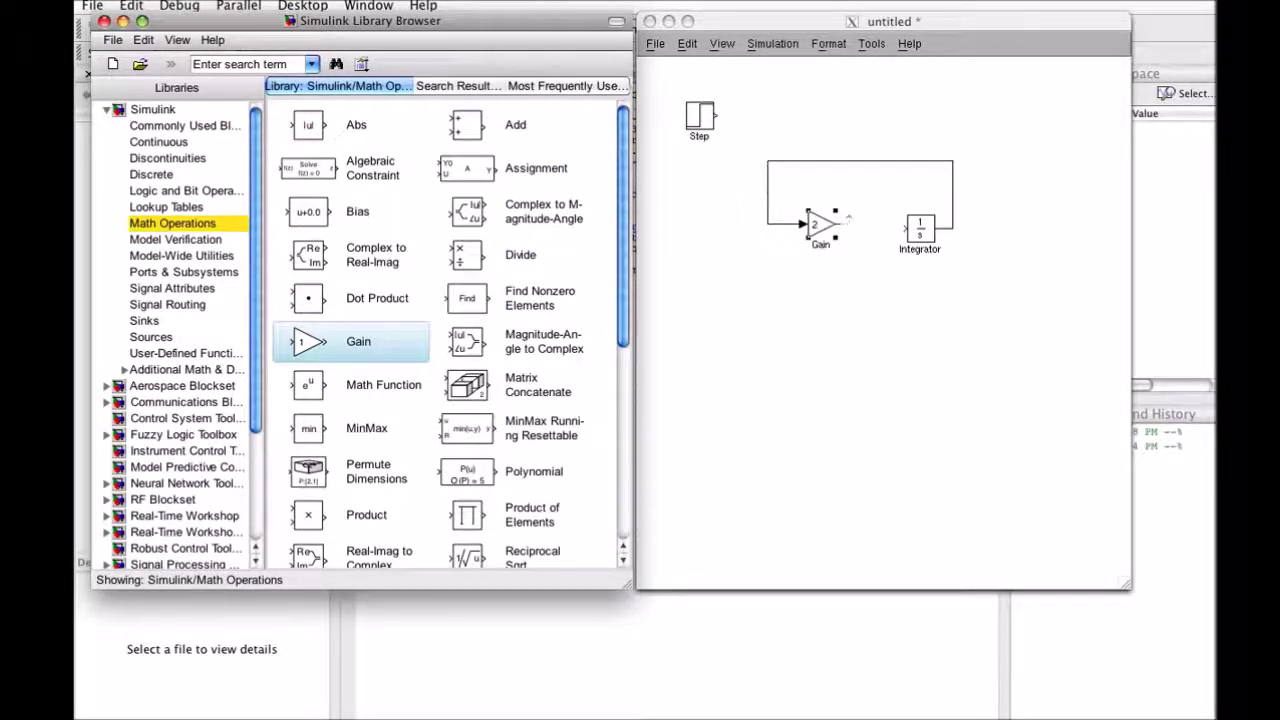
# Step: Insert an Add block between the Gain and the Integrator and connect its output to the Integrator's input
pyautogui.click(468, 125)
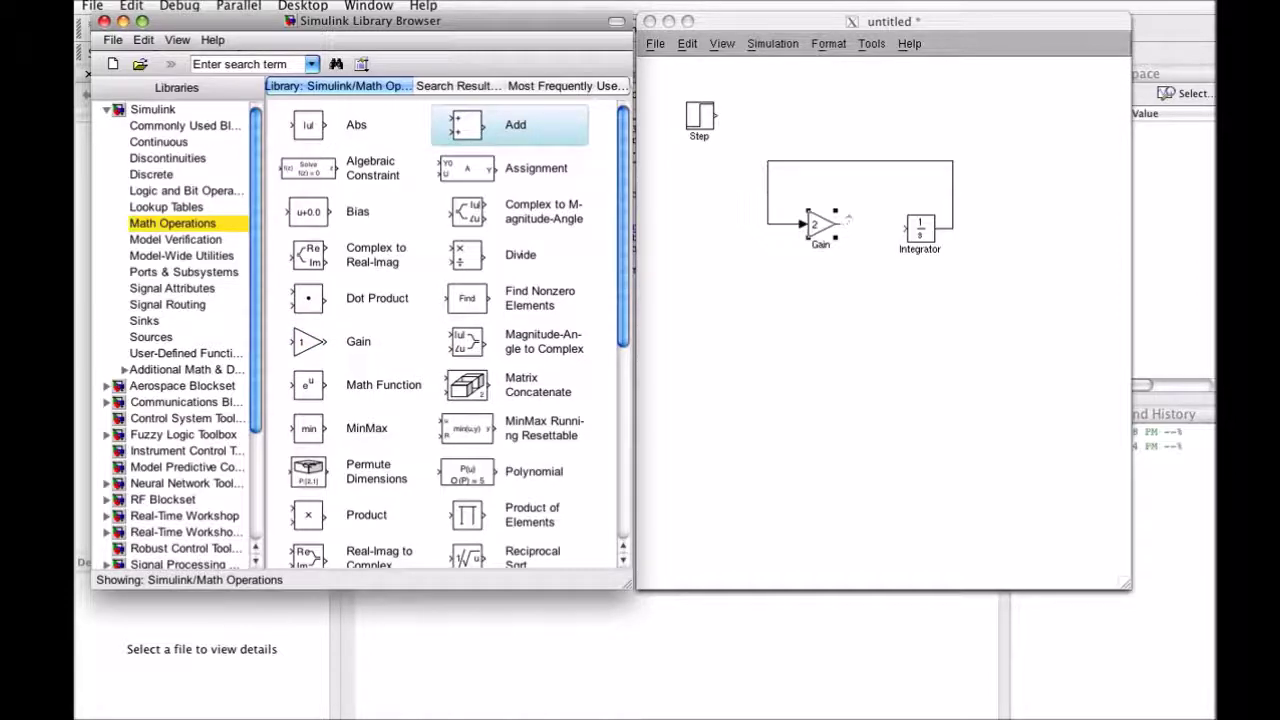
pyautogui.moveTo(468, 125); pyautogui.dragTo(876, 227)
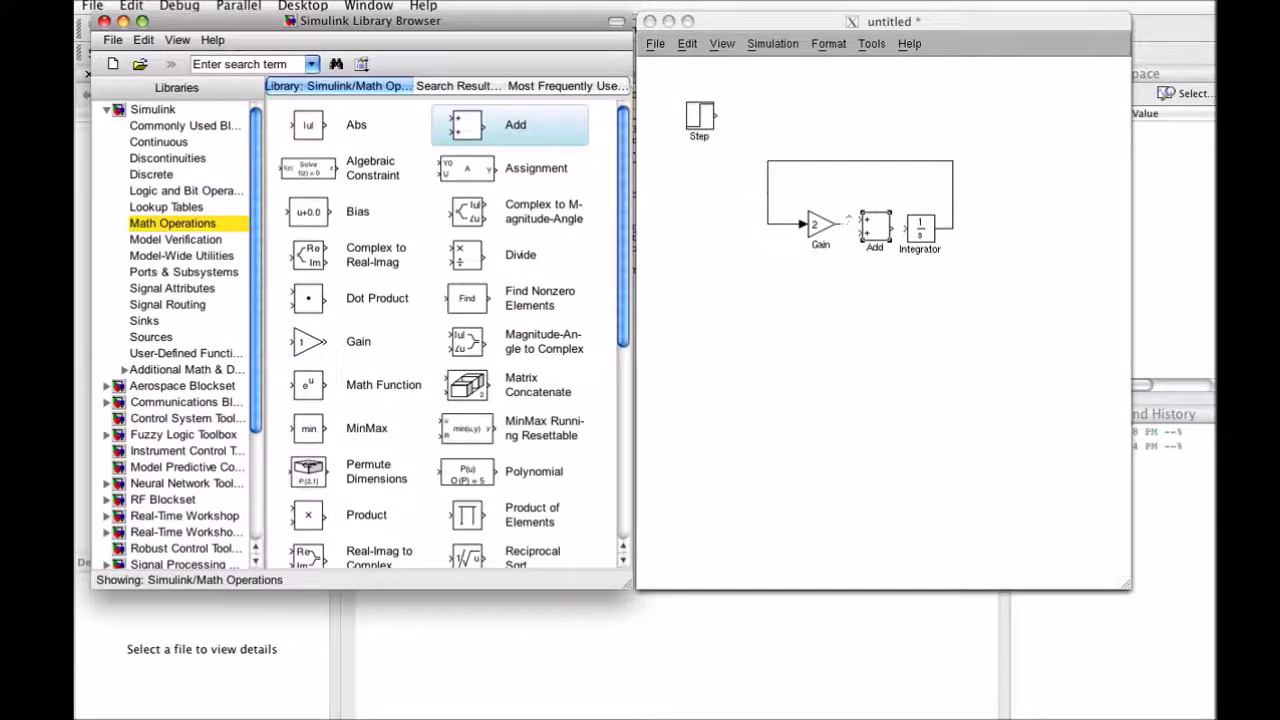
pyautogui.click(875, 228)
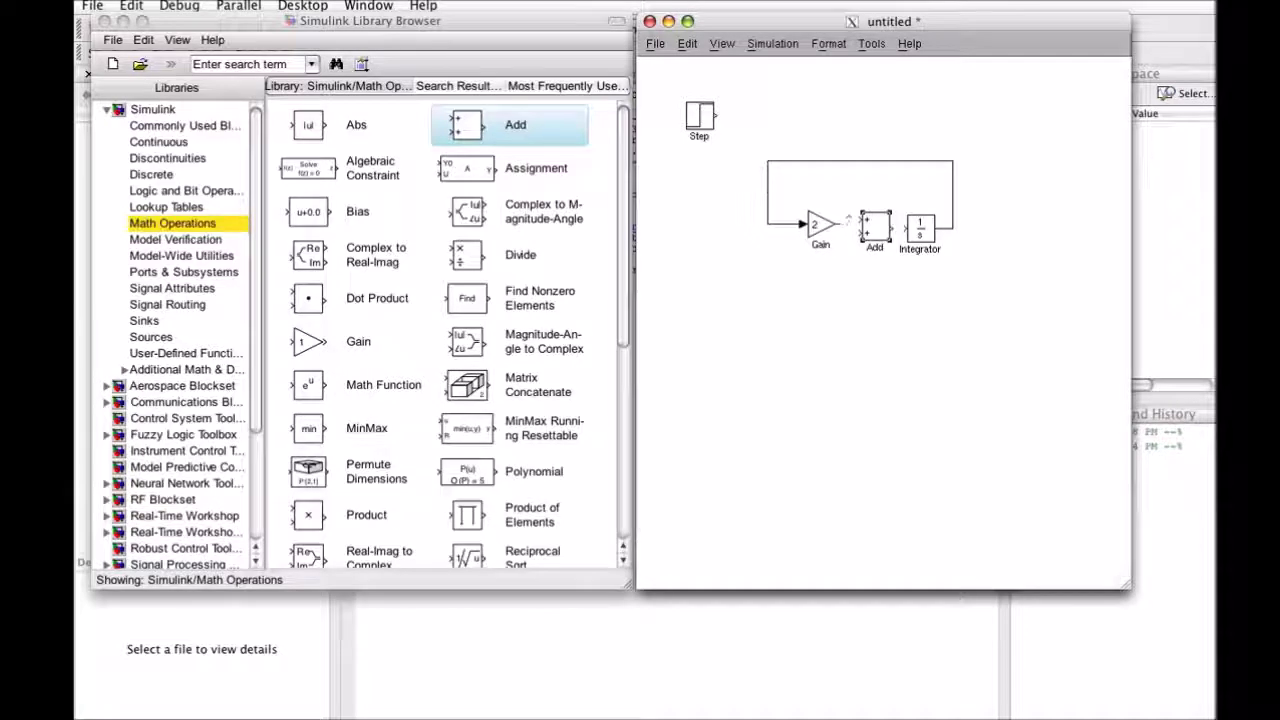
pyautogui.moveTo(892, 228); pyautogui.dragTo(906, 228)
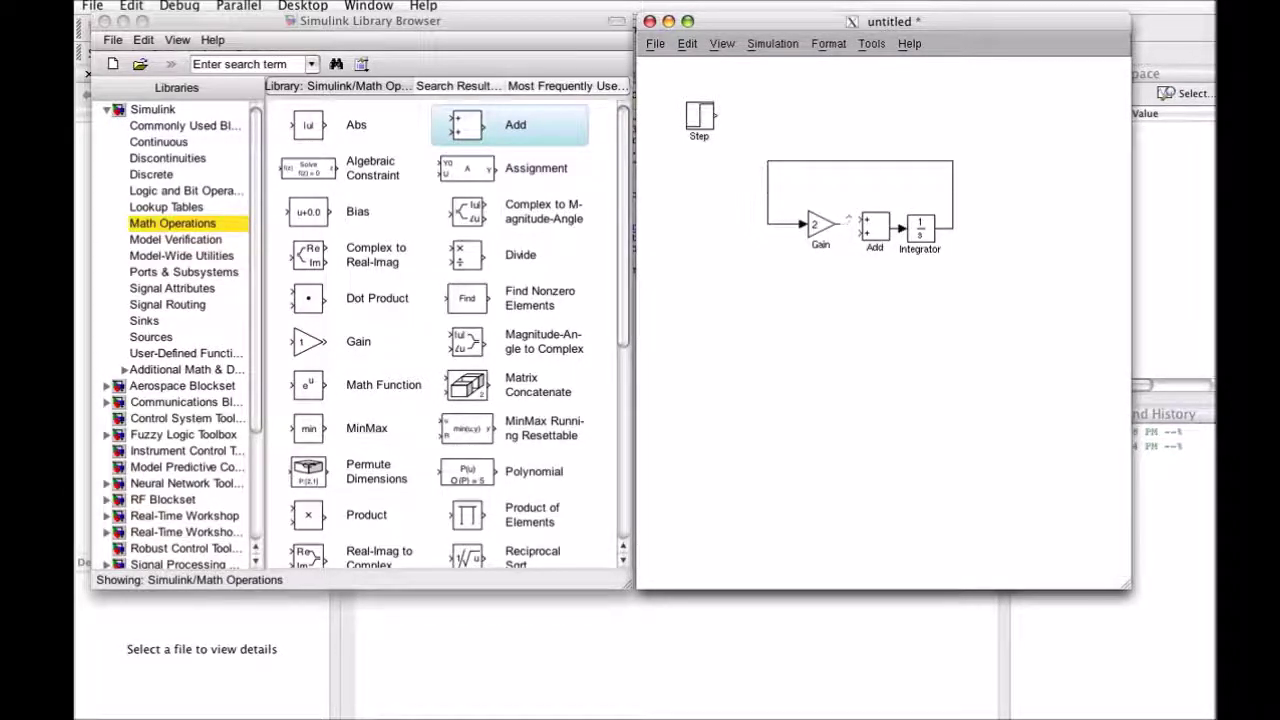
# Step: Undo the recent edits to the unfinished line between the Gain and Add blocks
pyautogui.click(370, 21)
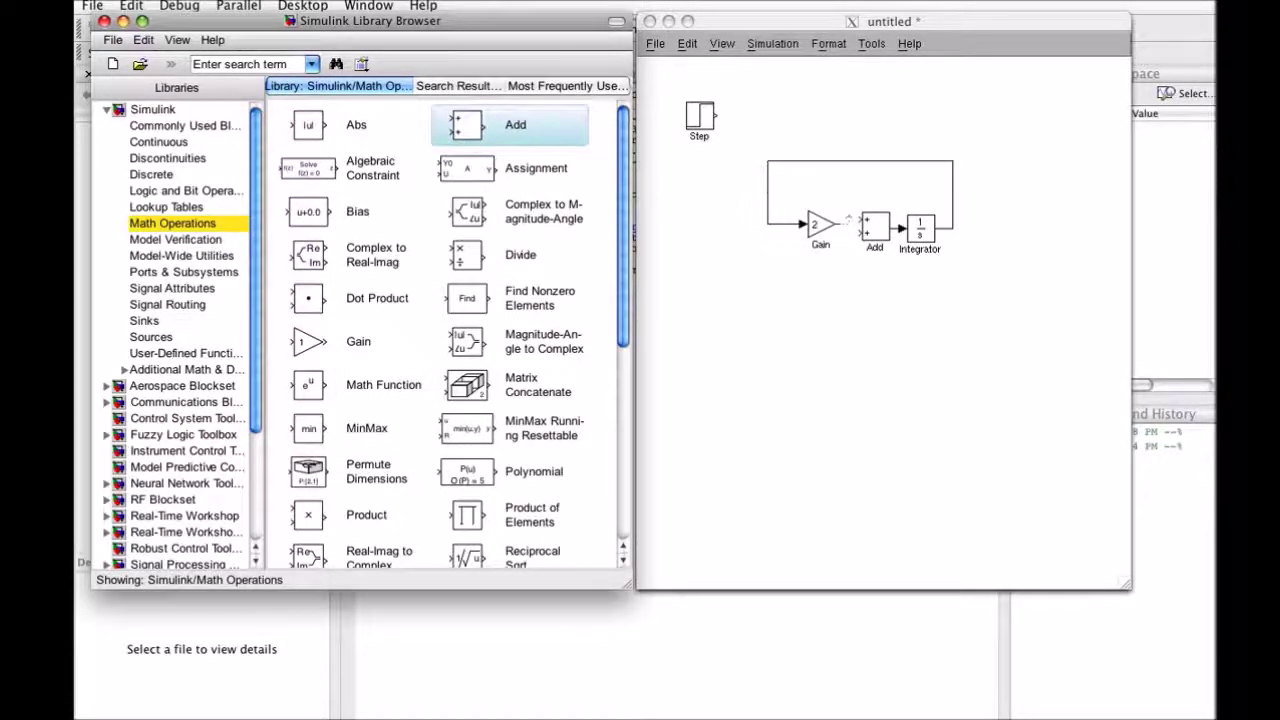
pyautogui.click(884, 320)
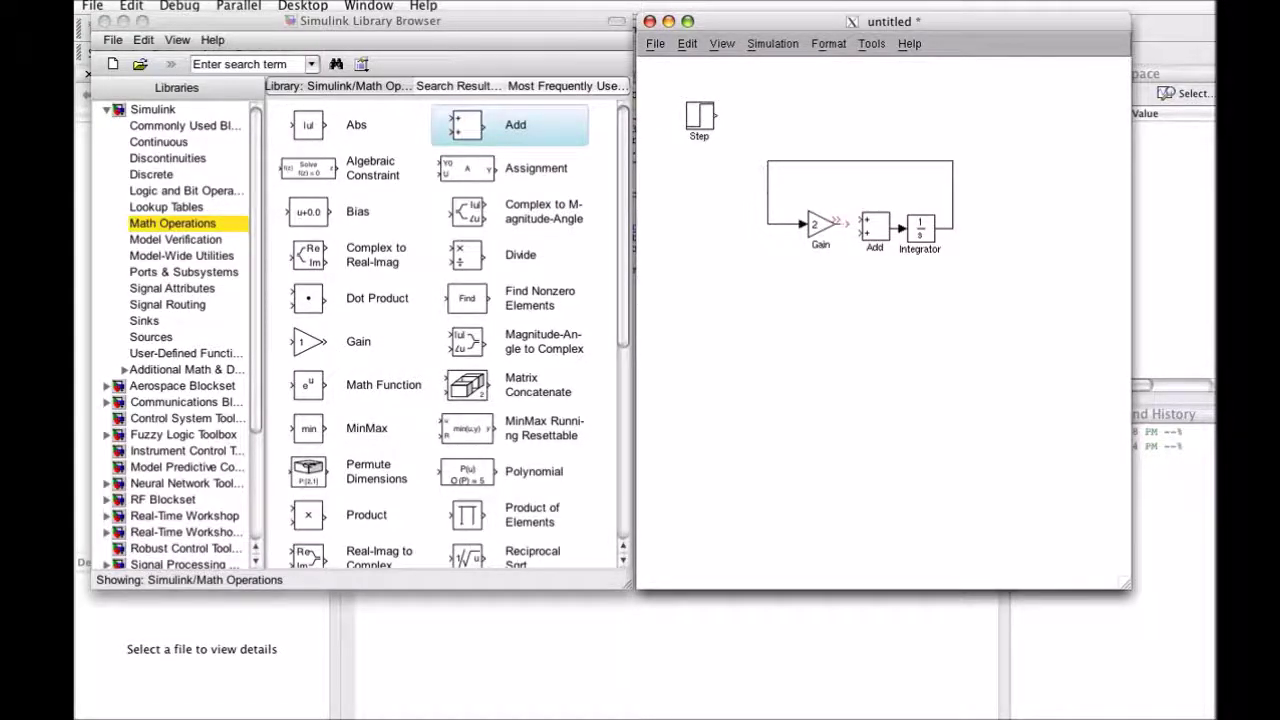
pyautogui.click(687, 44)
pyautogui.click(735, 62)
pyautogui.click(687, 44)
pyautogui.click(735, 62)
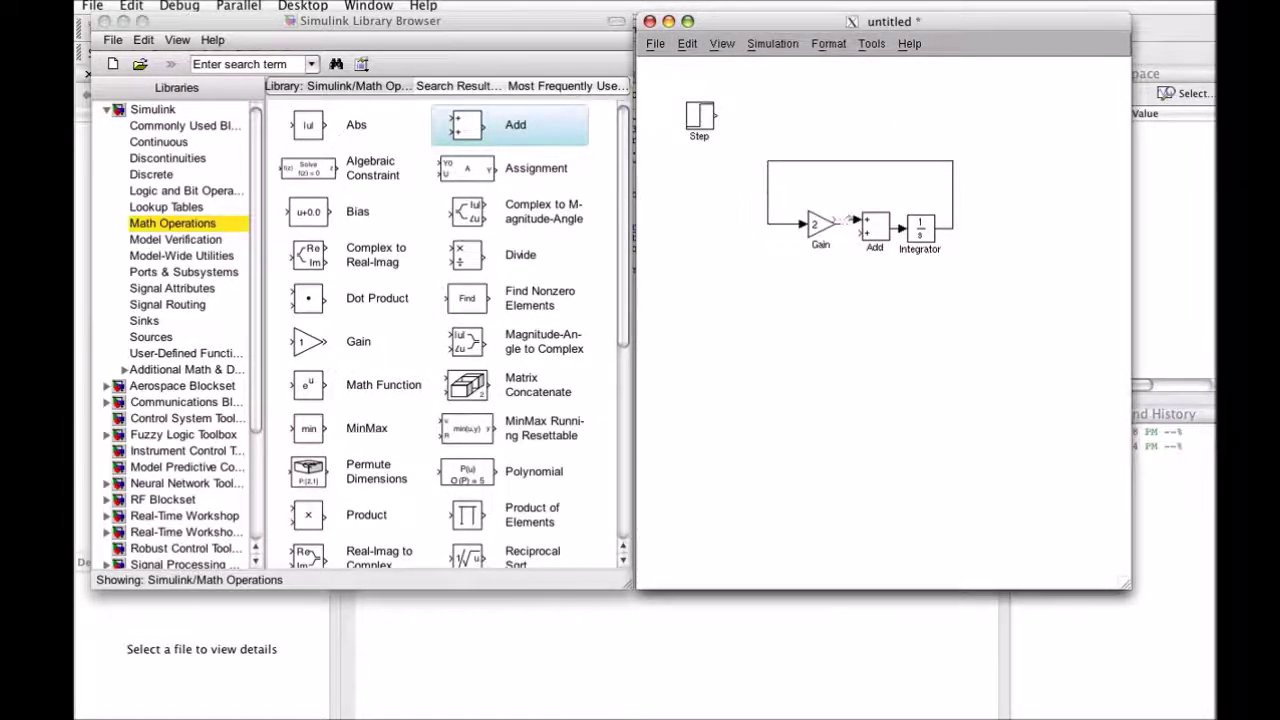
pyautogui.click(687, 43)
pyautogui.click(752, 231)
# Step: Connect the Gain's output line to the Add block's upper input and the Step output to its lower input
pyautogui.click(846, 223)
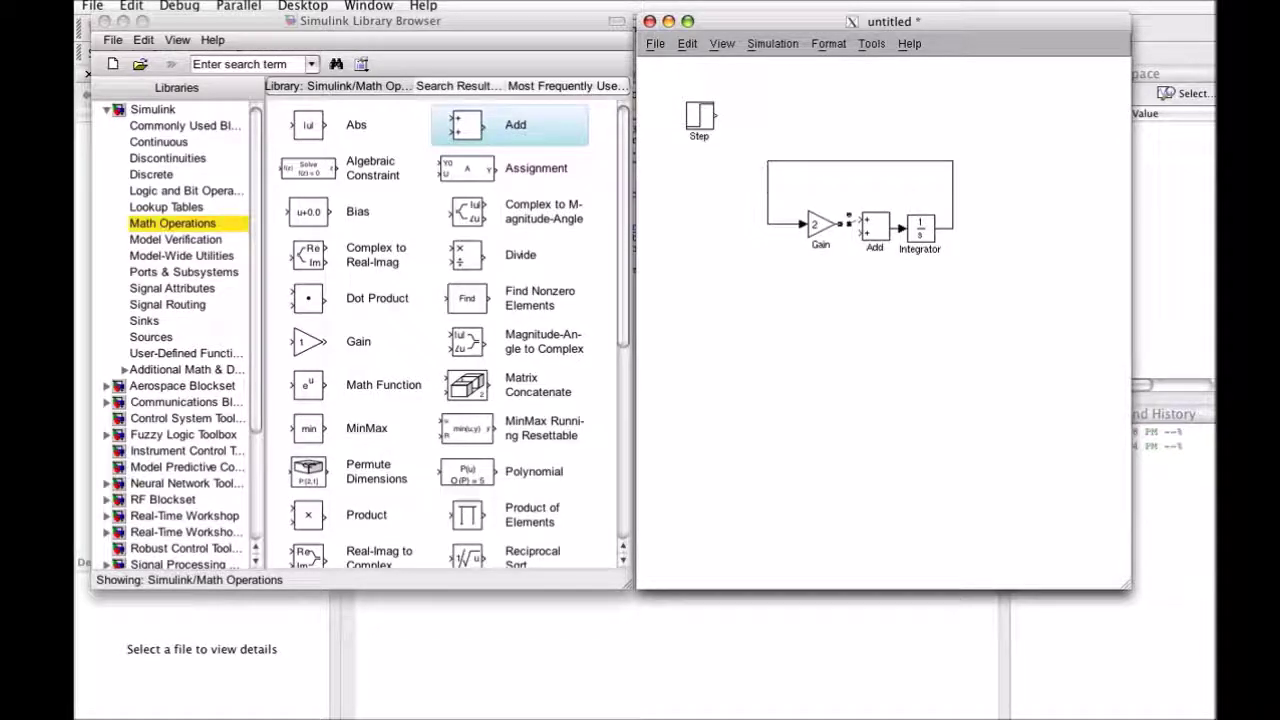
pyautogui.moveTo(849, 216); pyautogui.dragTo(862, 219)
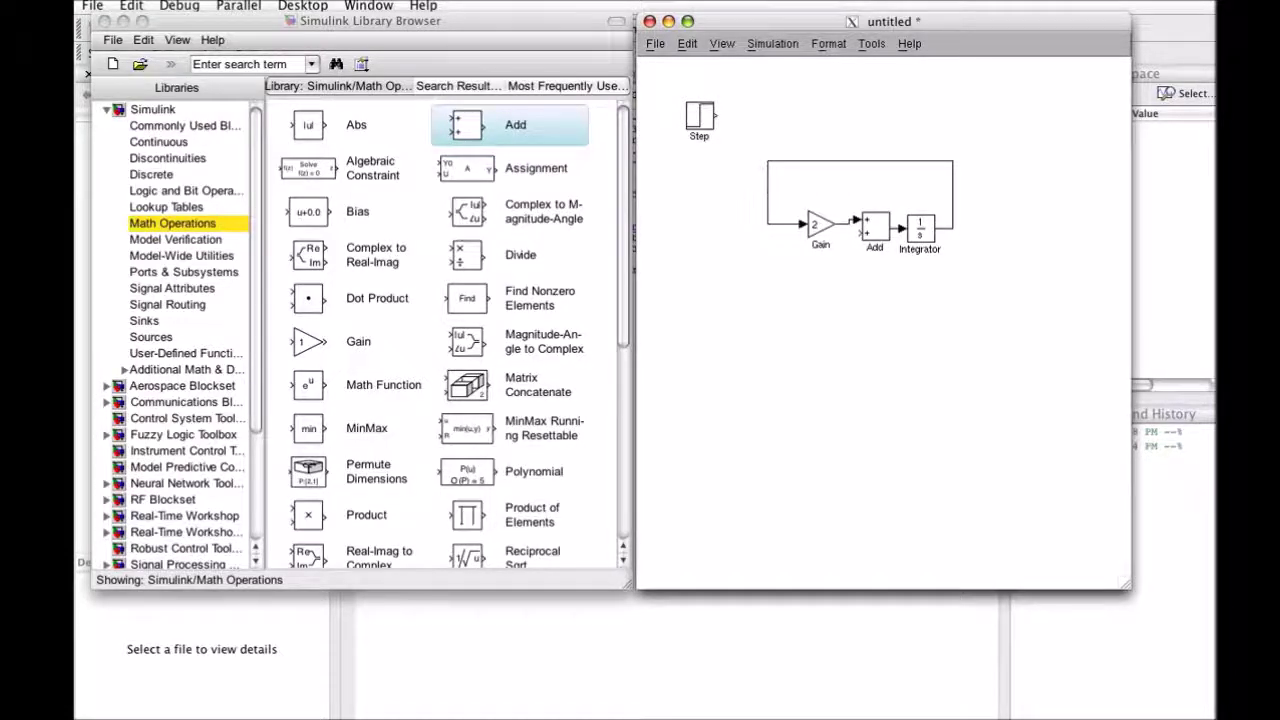
pyautogui.moveTo(716, 116); pyautogui.dragTo(856, 234)
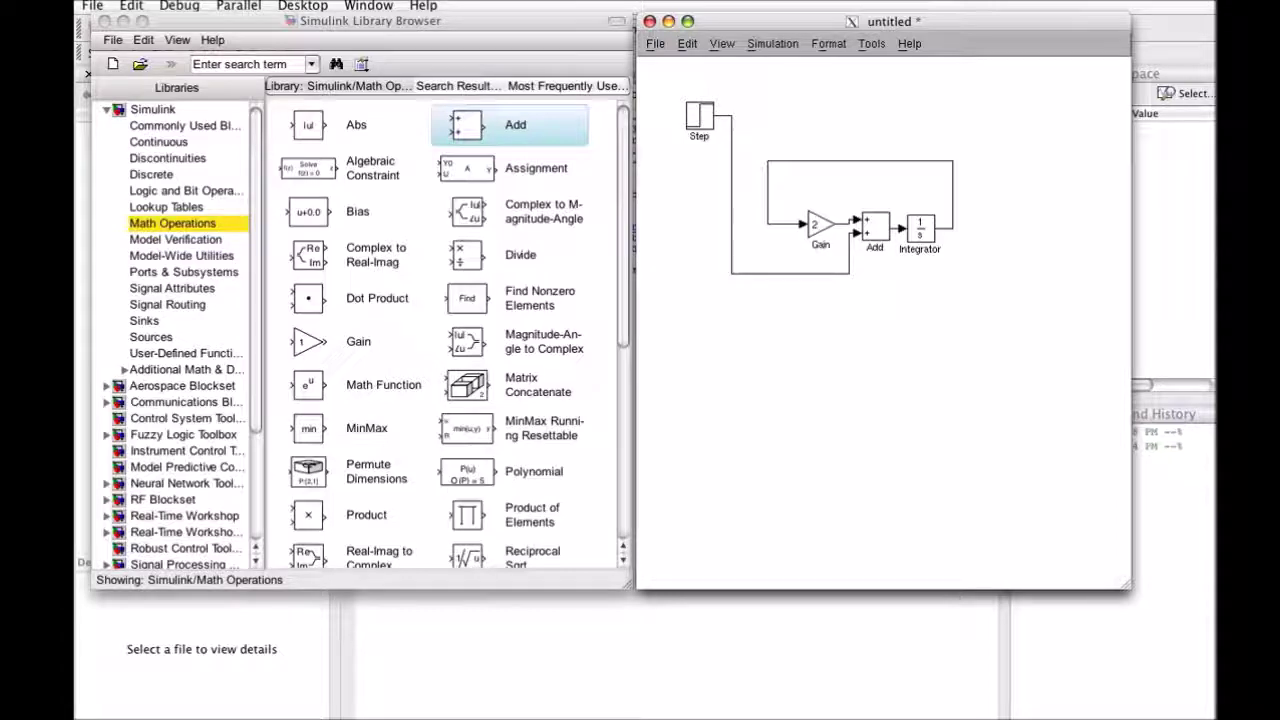
# Step: Add a Scope sink to the right of the Integrator and branch the Integrator's output line to its input
pyautogui.click(145, 321)
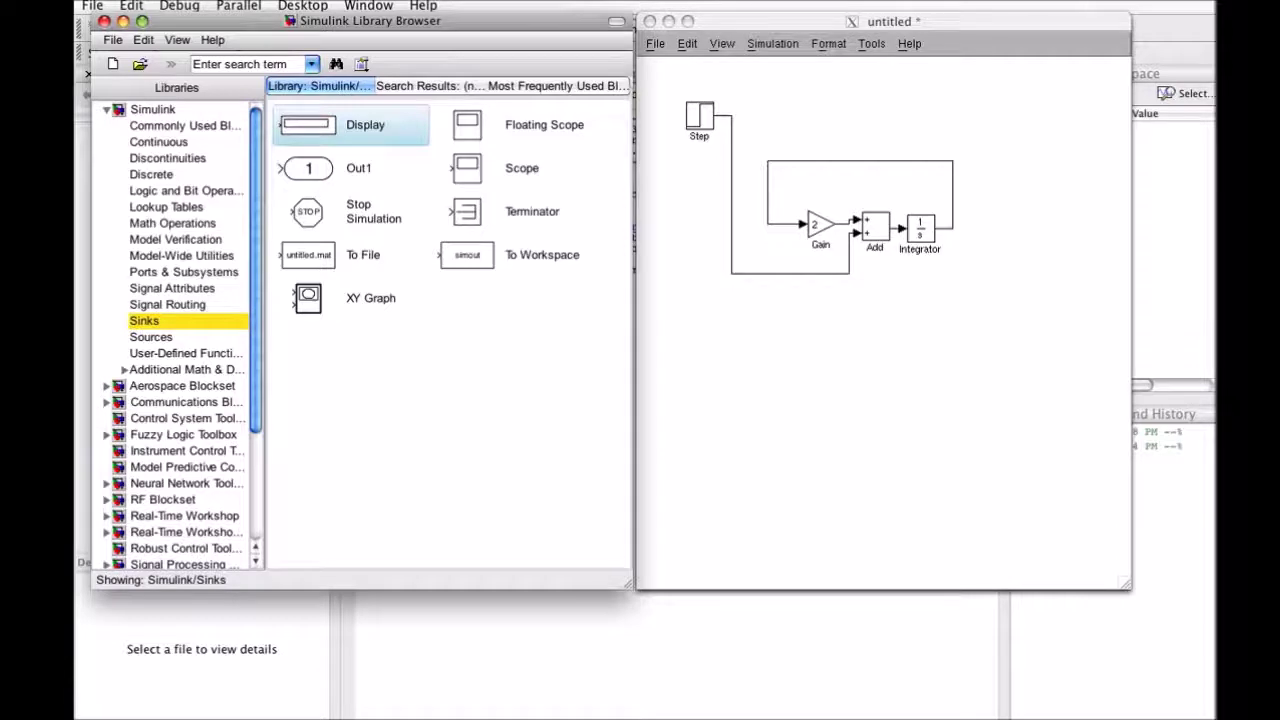
pyautogui.click(468, 168)
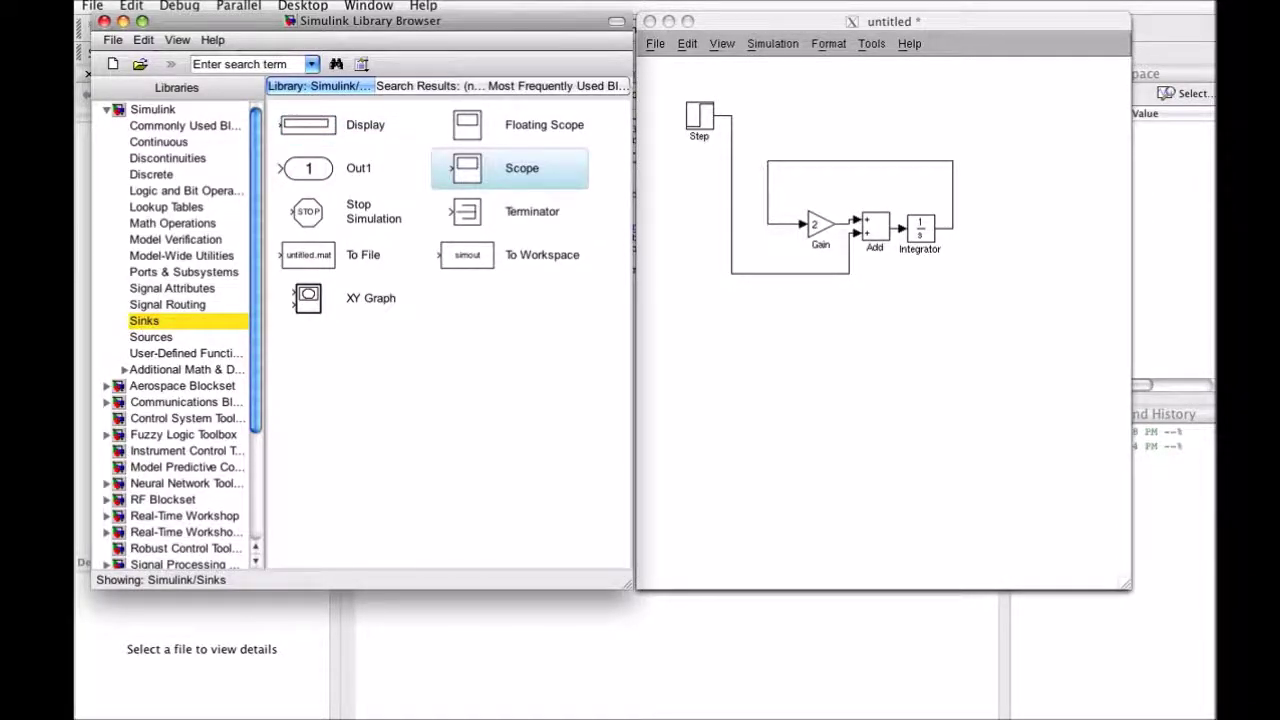
pyautogui.moveTo(468, 168); pyautogui.dragTo(1051, 224)
pyautogui.click(1051, 224)
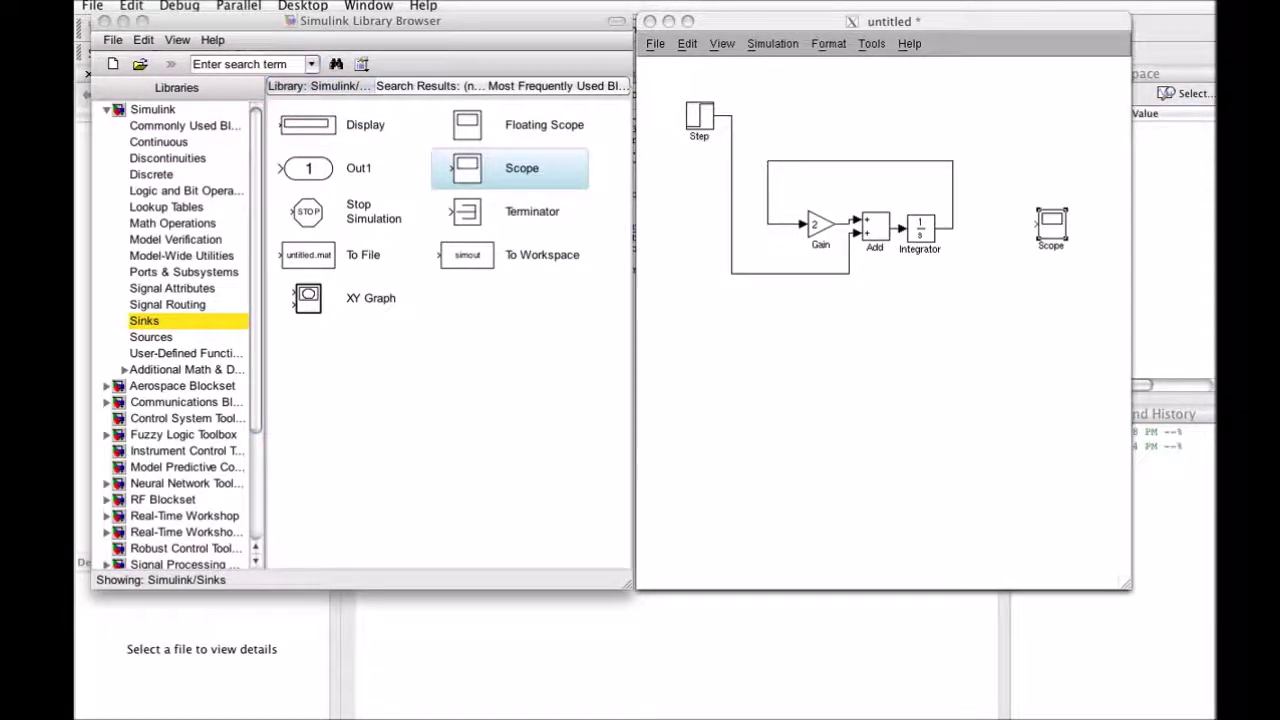
pyautogui.moveTo(1036, 224); pyautogui.dragTo(955, 226)
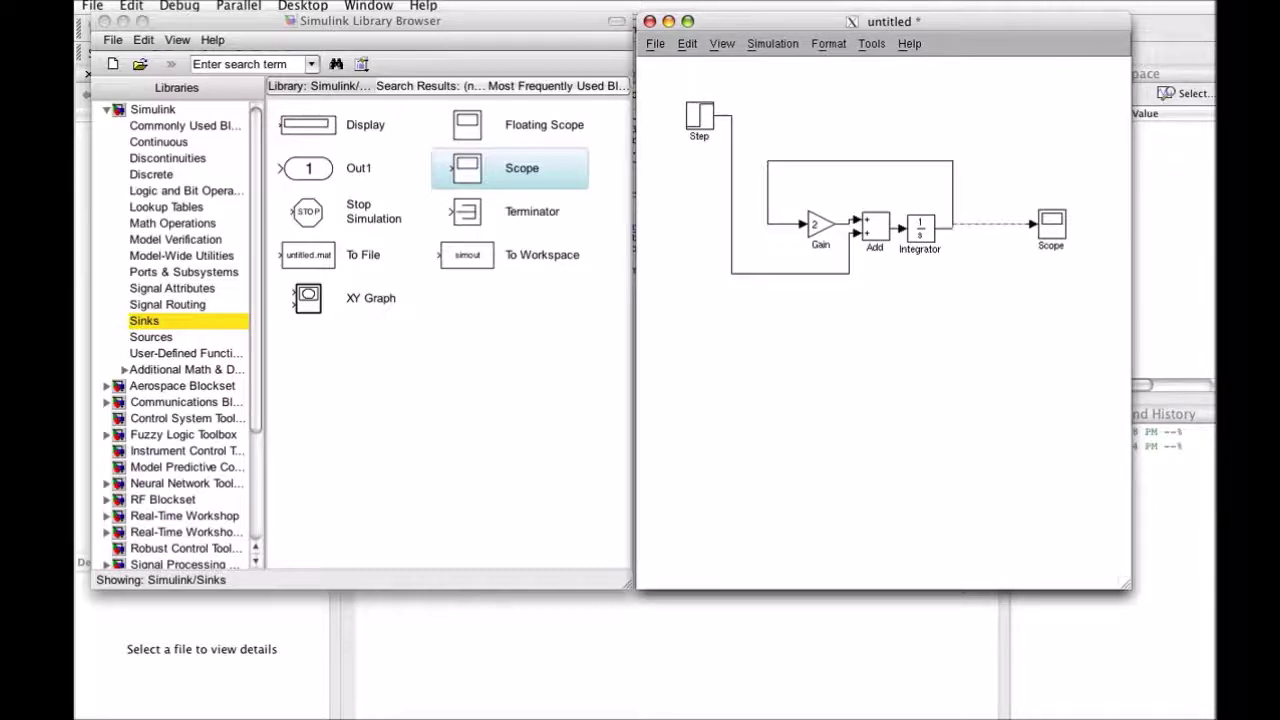
pyautogui.moveTo(955, 226); pyautogui.dragTo(953, 226)
# Step: Run the simulation and open the Scope in an enlarged window to examine the output over time
pyautogui.click(773, 44)
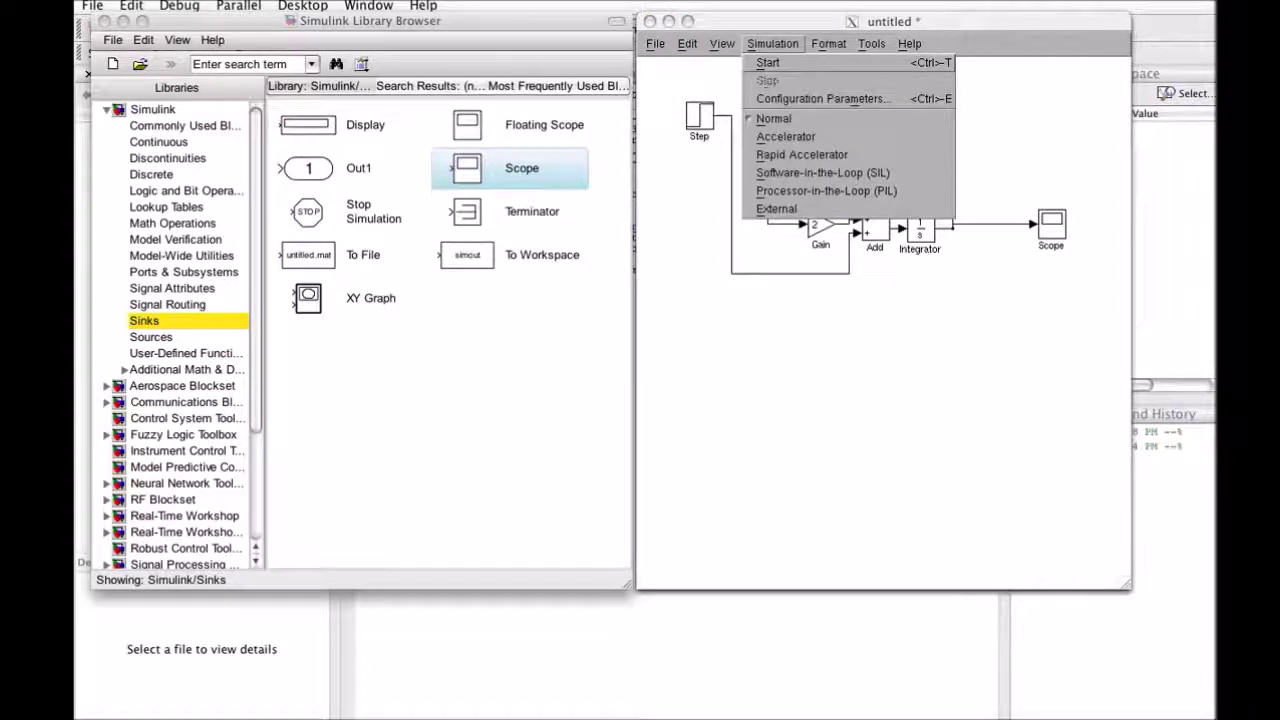
pyautogui.press('Return')
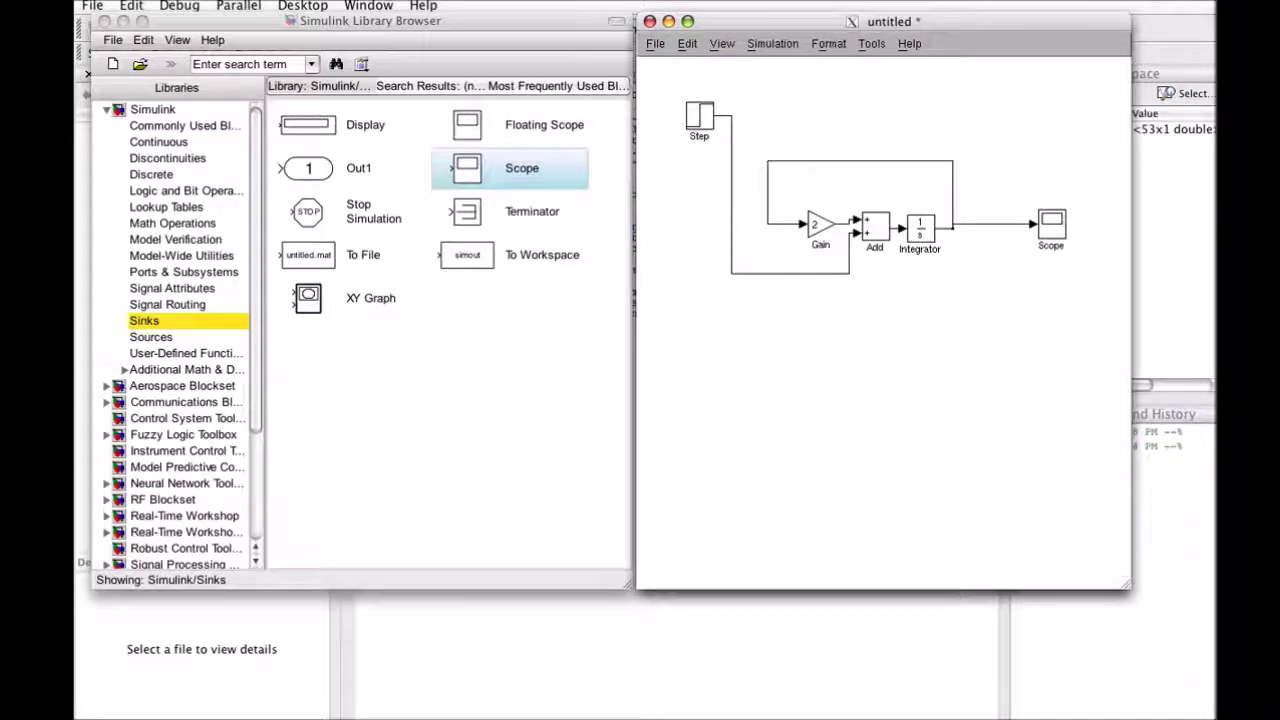
pyautogui.doubleClick(1051, 223)
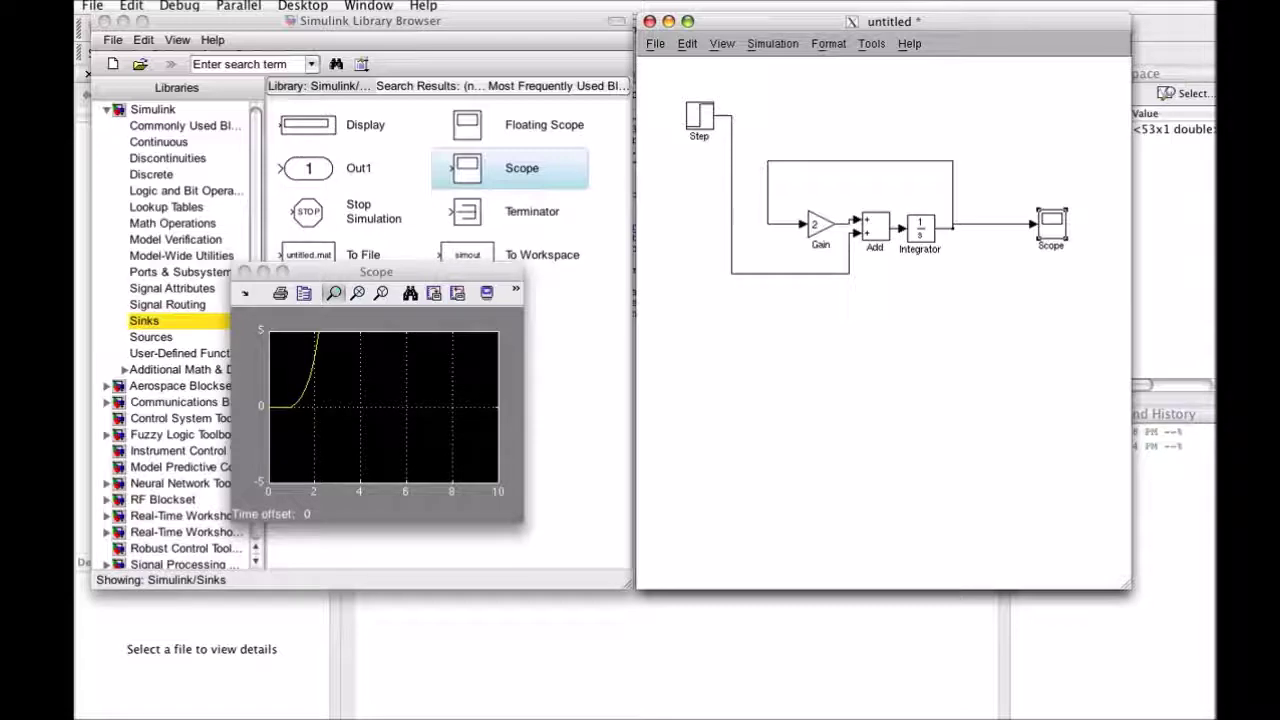
pyautogui.moveTo(376, 271); pyautogui.dragTo(264, 58)
pyautogui.moveTo(407, 305); pyautogui.dragTo(712, 567)
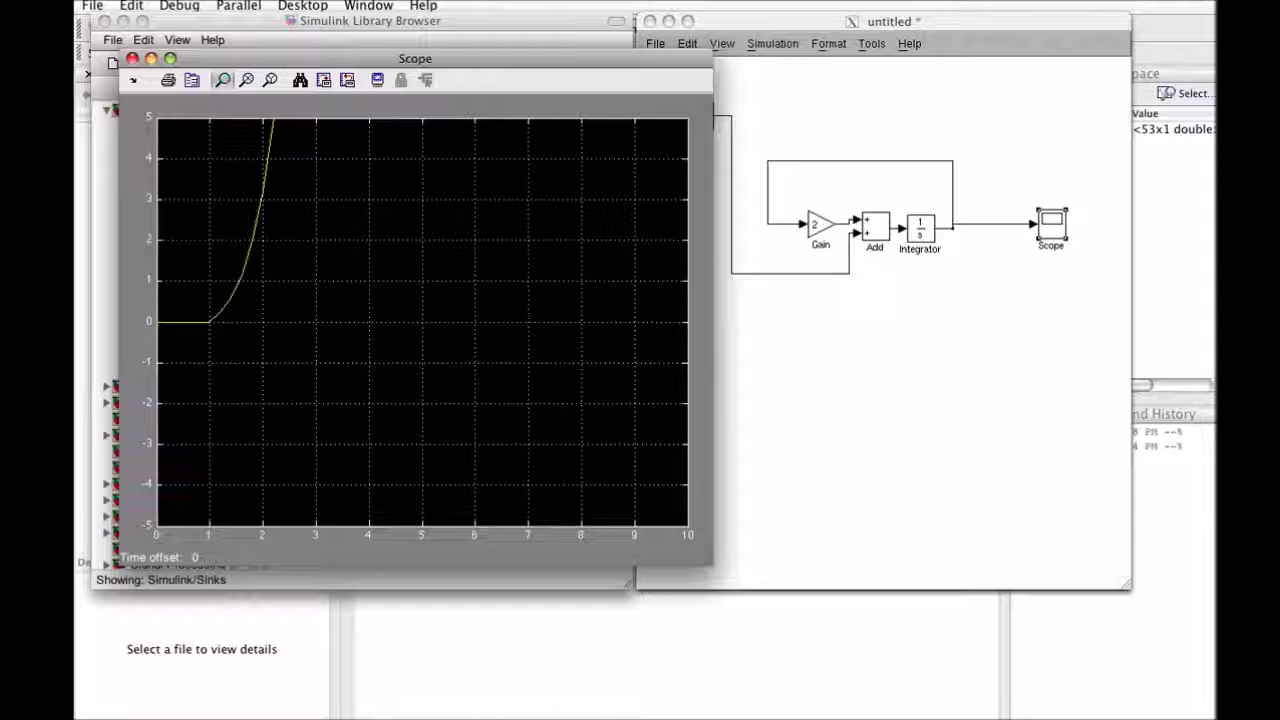
pyautogui.moveTo(415, 59); pyautogui.dragTo(410, 57)
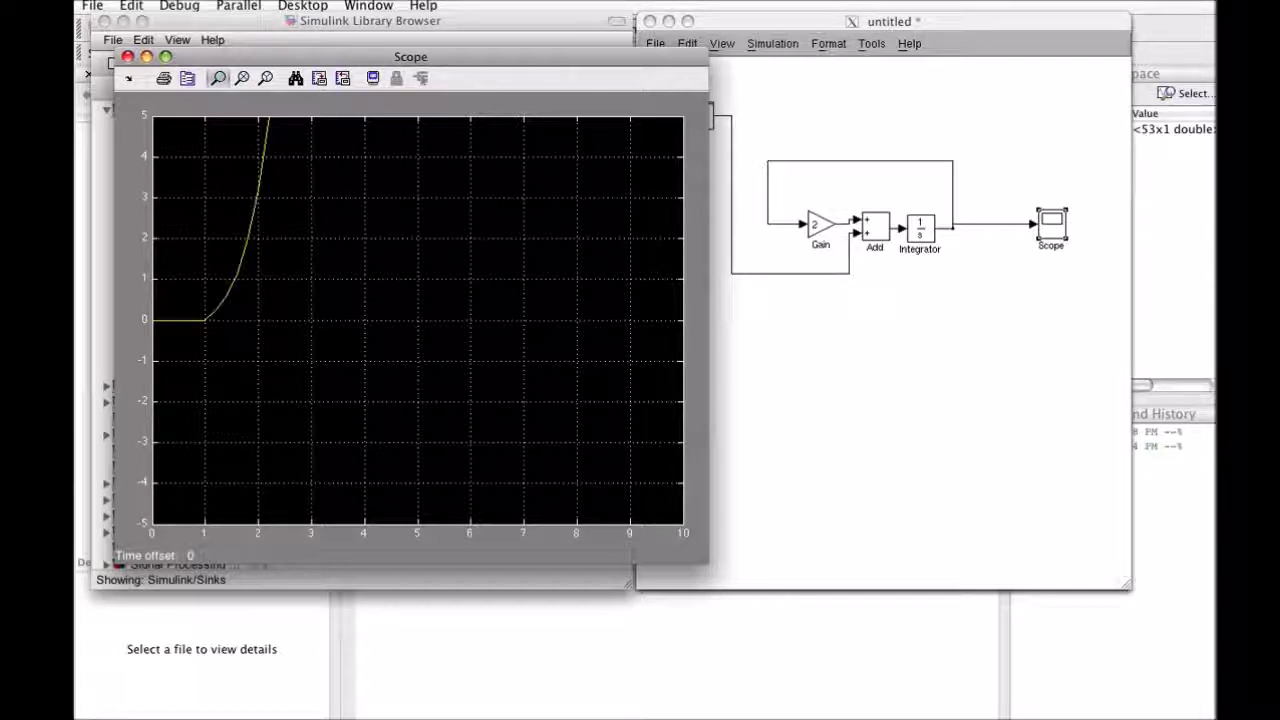
# Step: Set the Gain block's gain to -2
pyautogui.click(820, 225)
pyautogui.doubleClick(820, 225)
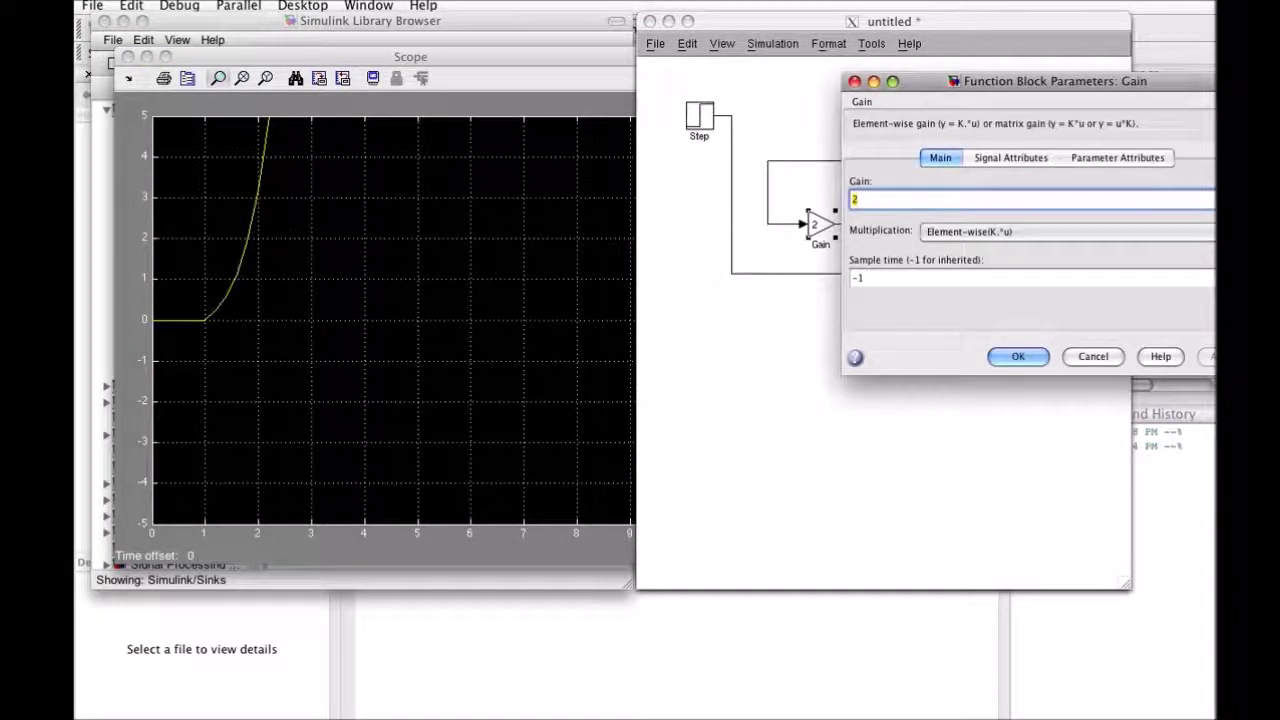
pyautogui.press('Left')
pyautogui.write('-')
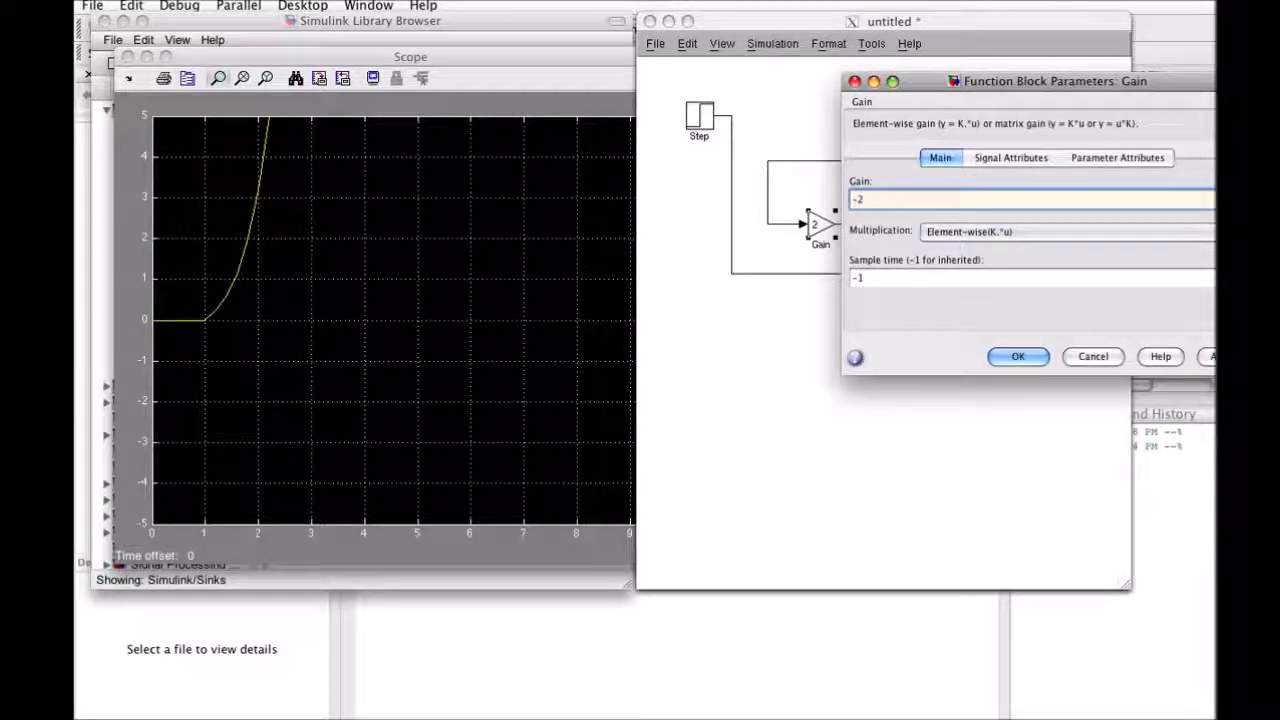
pyautogui.press('Return')
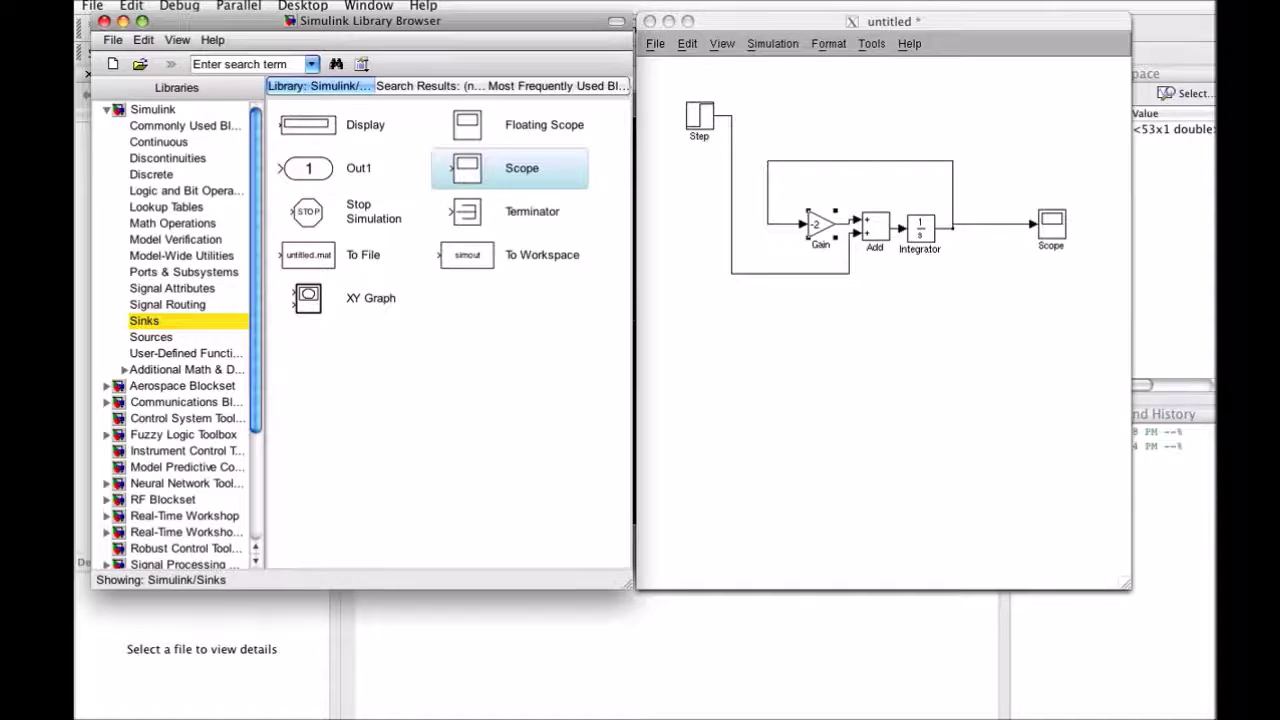
# Step: Rerun the simulation with the negative gain and view the response in the Scope
pyautogui.click(884, 360)
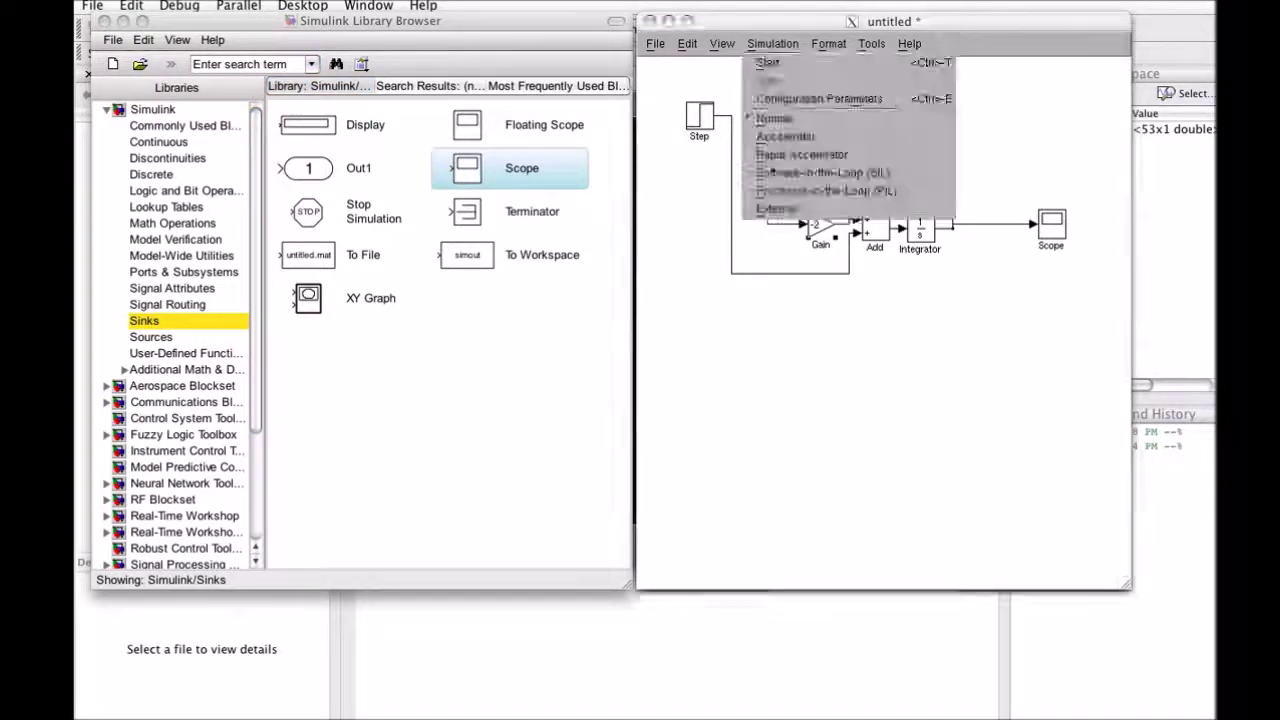
pyautogui.press('super+t')
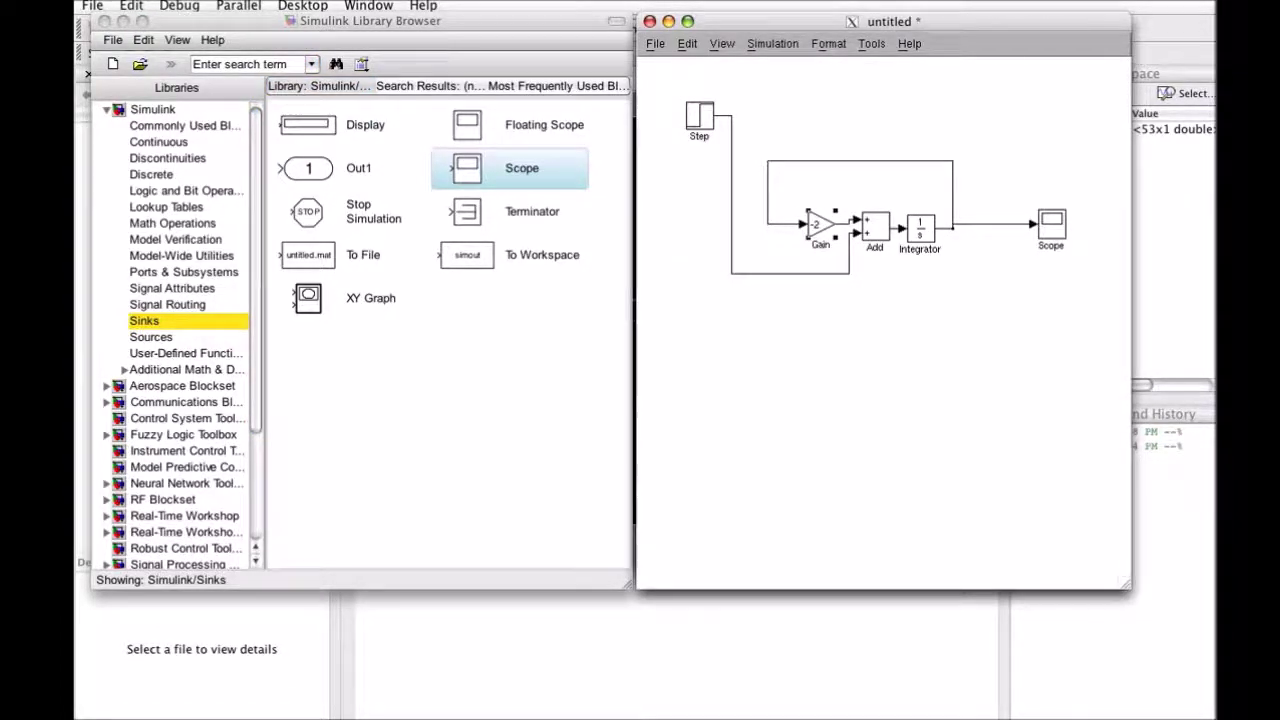
pyautogui.doubleClick(1051, 223)
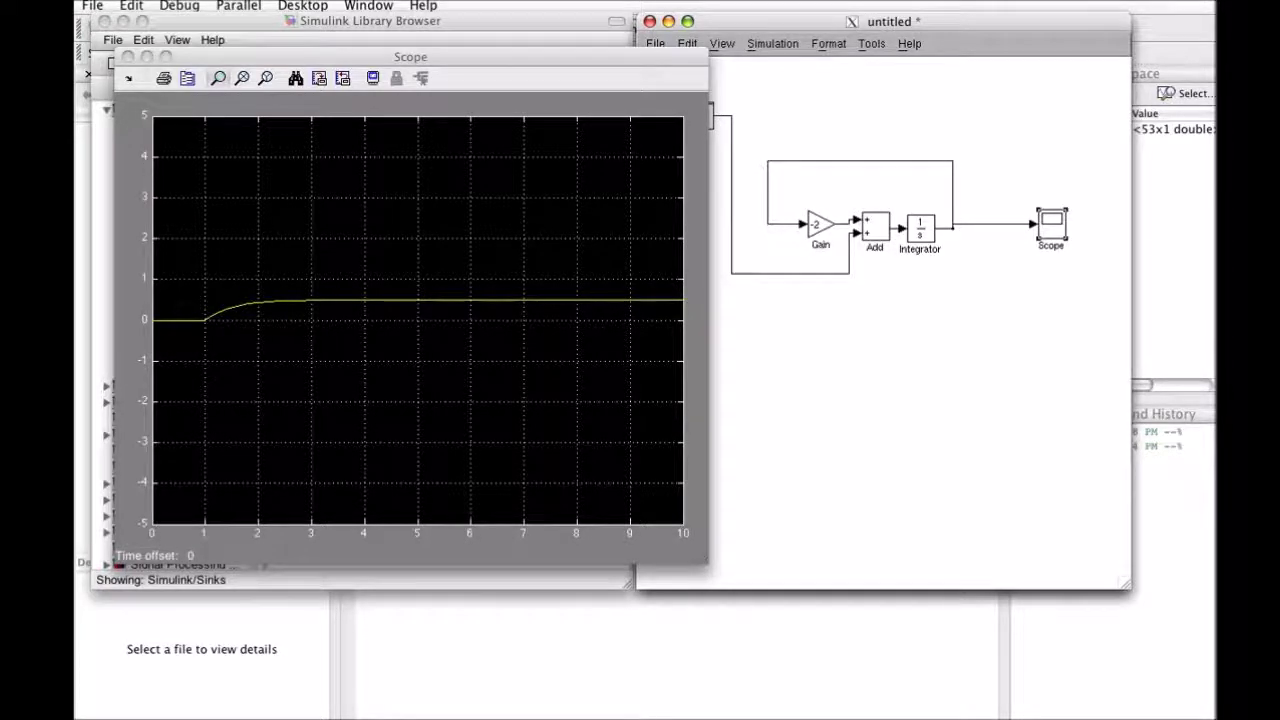
# Step: Set the Integrator's initial condition to 3
pyautogui.click(865, 370)
pyautogui.doubleClick(920, 229)
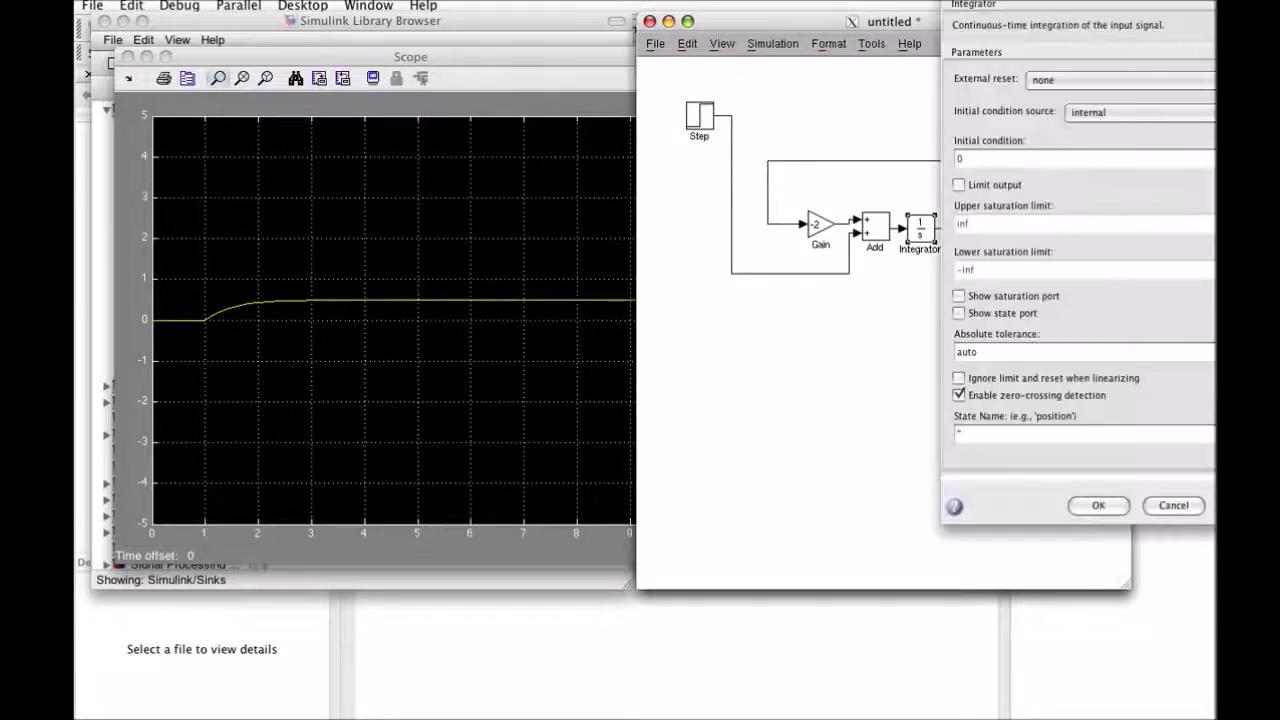
pyautogui.press('Tab')
pyautogui.press('Tab')
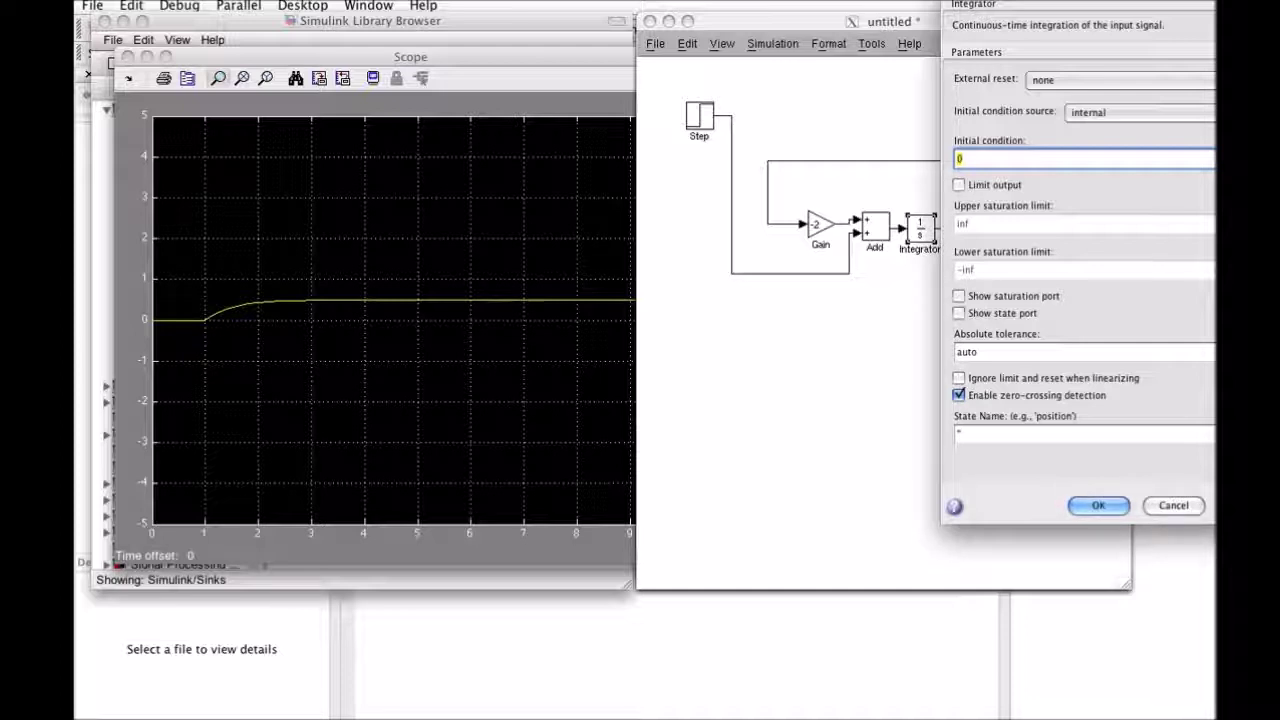
pyautogui.write('3')
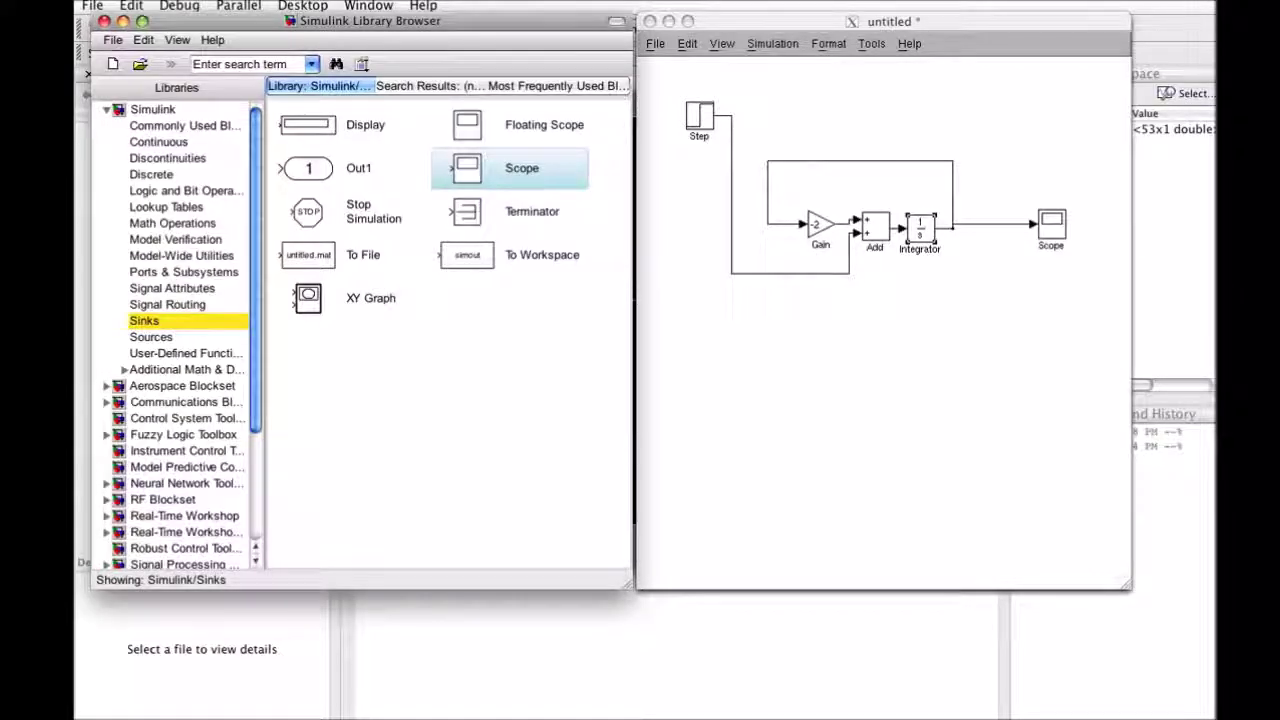
# Step: Rerun the simulation with the new initial condition and place the Scope plot and the model window side by side
pyautogui.click(772, 43)
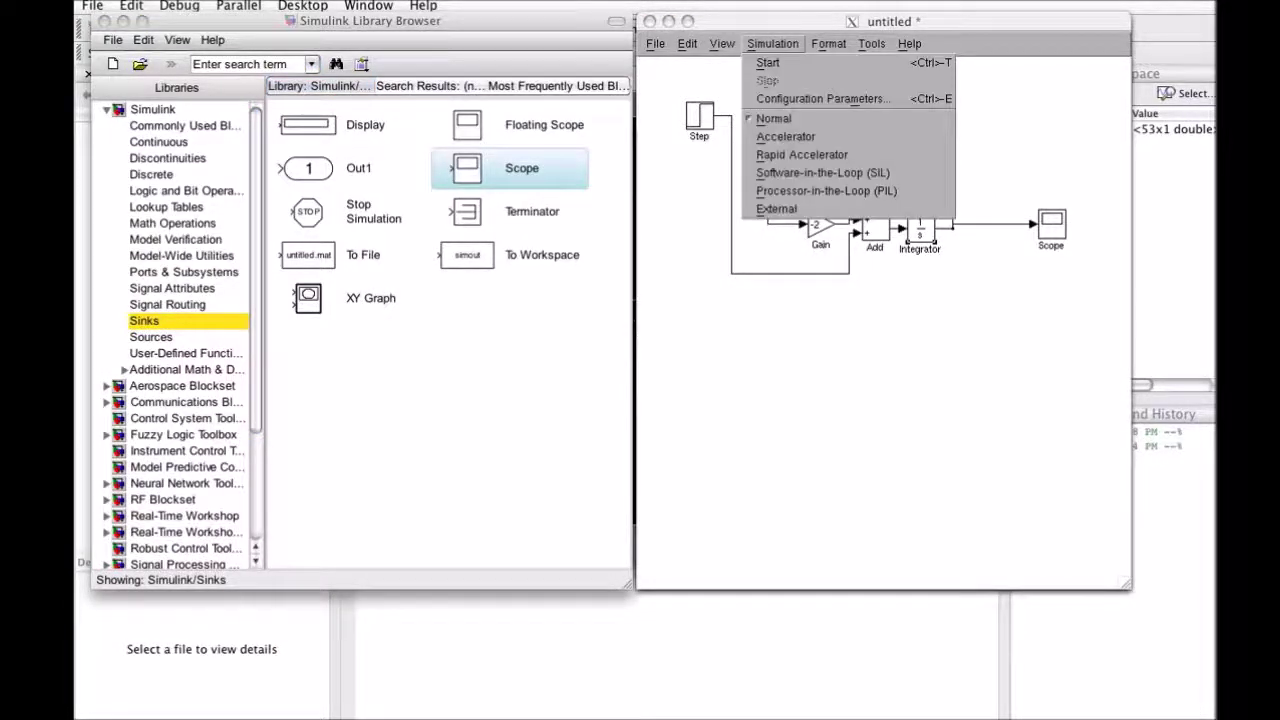
pyautogui.click(760, 69)
pyautogui.click(1051, 224)
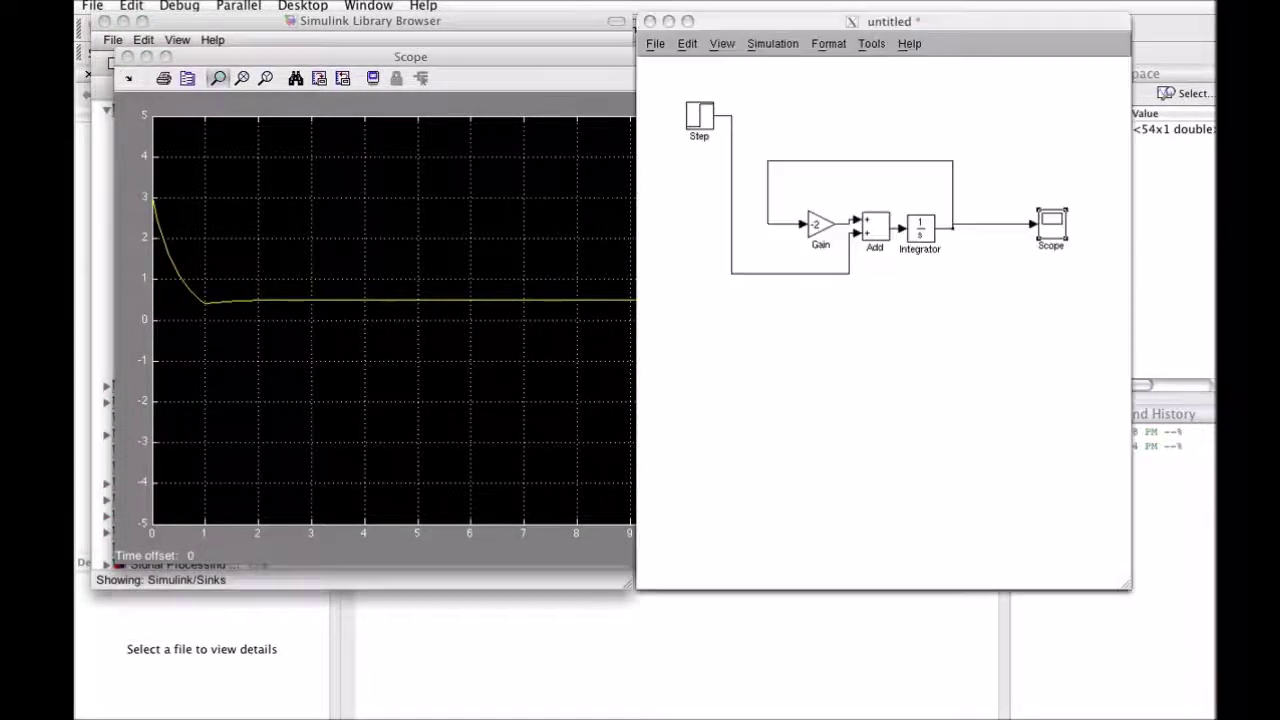
pyautogui.moveTo(860, 21); pyautogui.dragTo(933, 25)
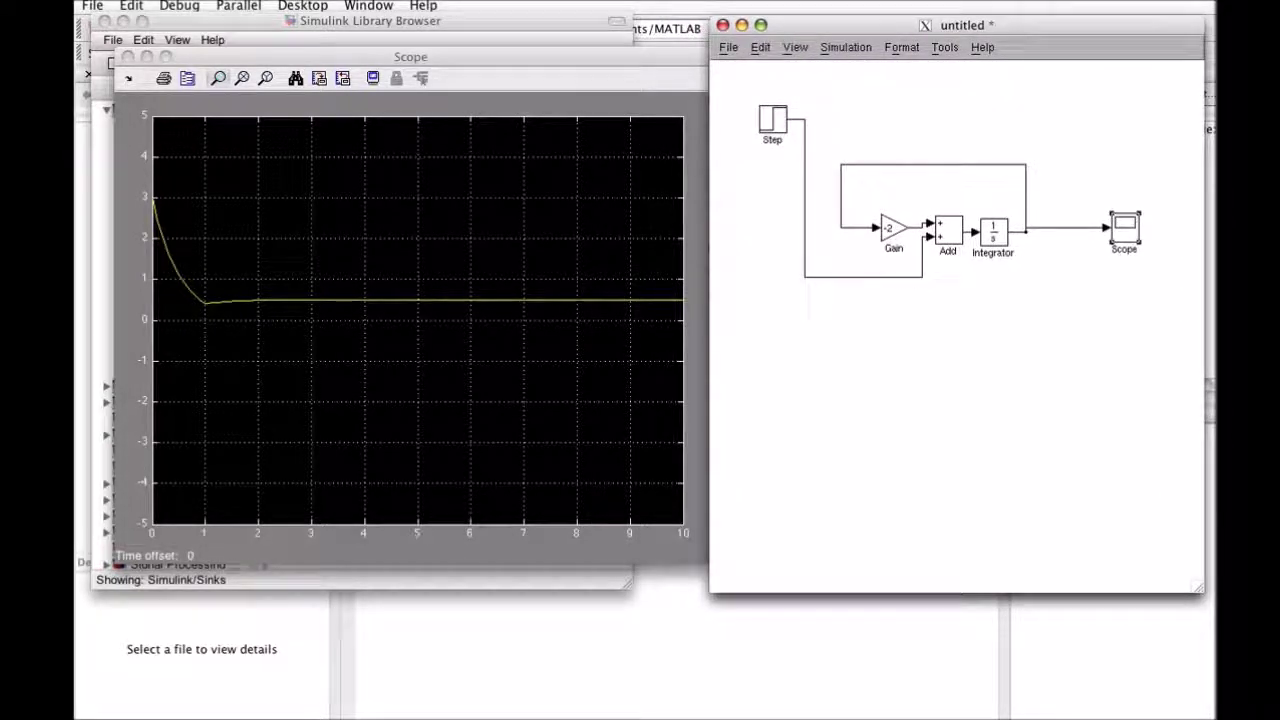